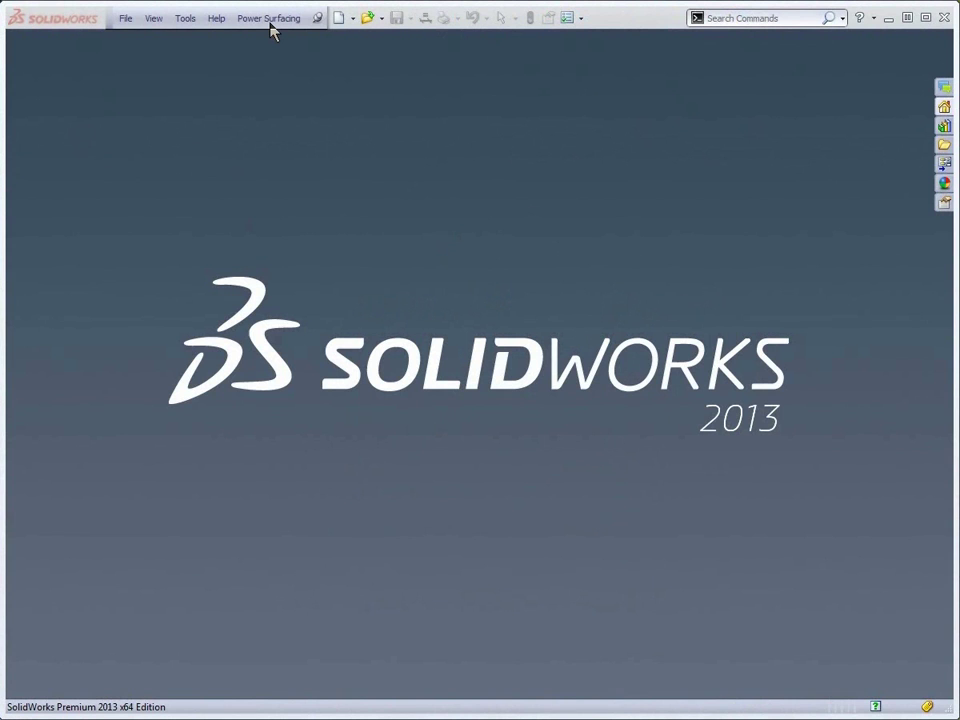
Open the Power Surfacing menu and reach its Creation Tools list
left_click(270, 22)
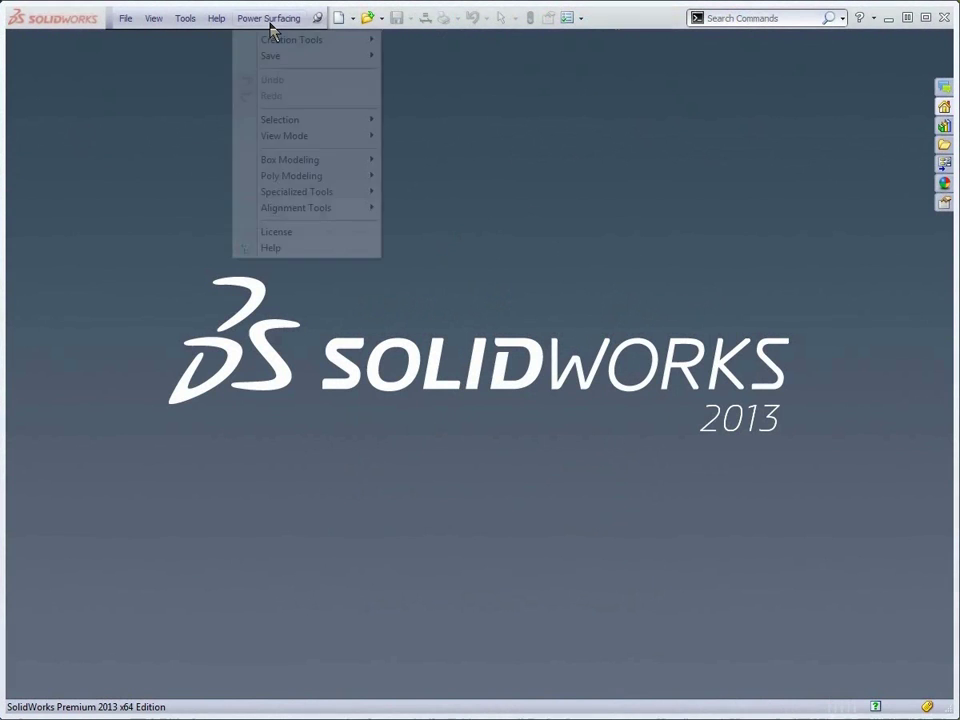
mouse_move(316, 48)
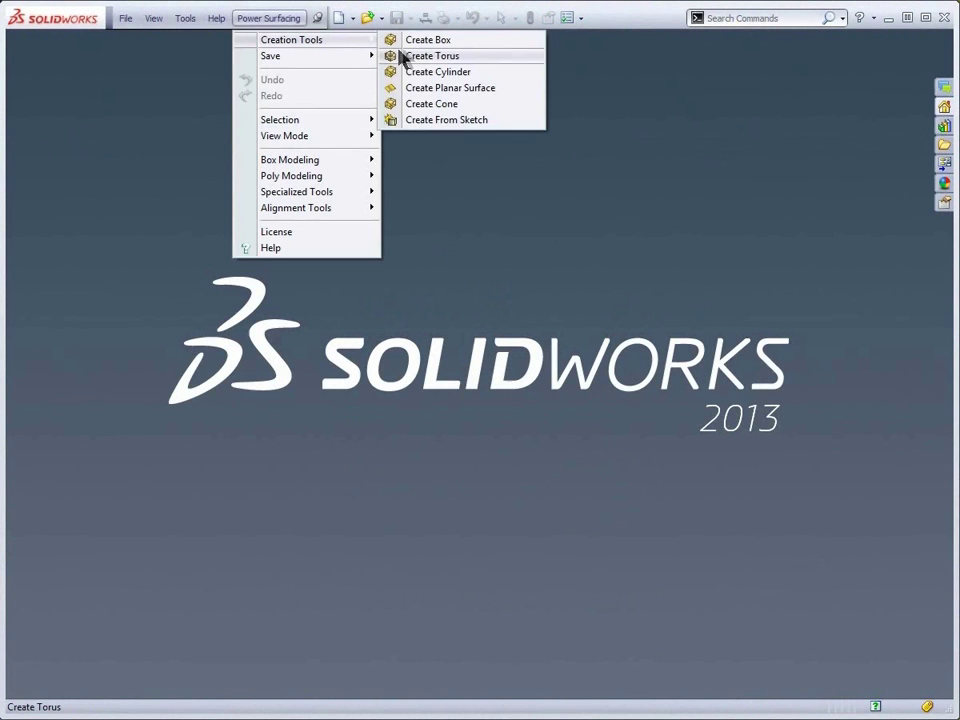
Create a Power Surfacing box with Y length 8 and Z length 6, then accept it
left_click(436, 42)
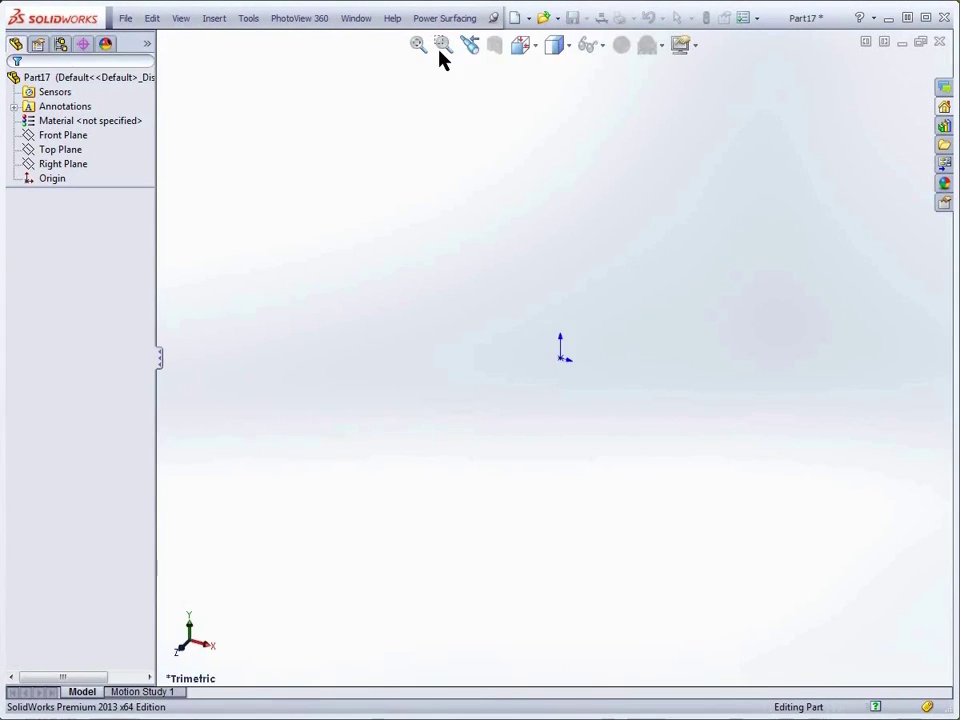
scroll(530, 432, "down", 4)
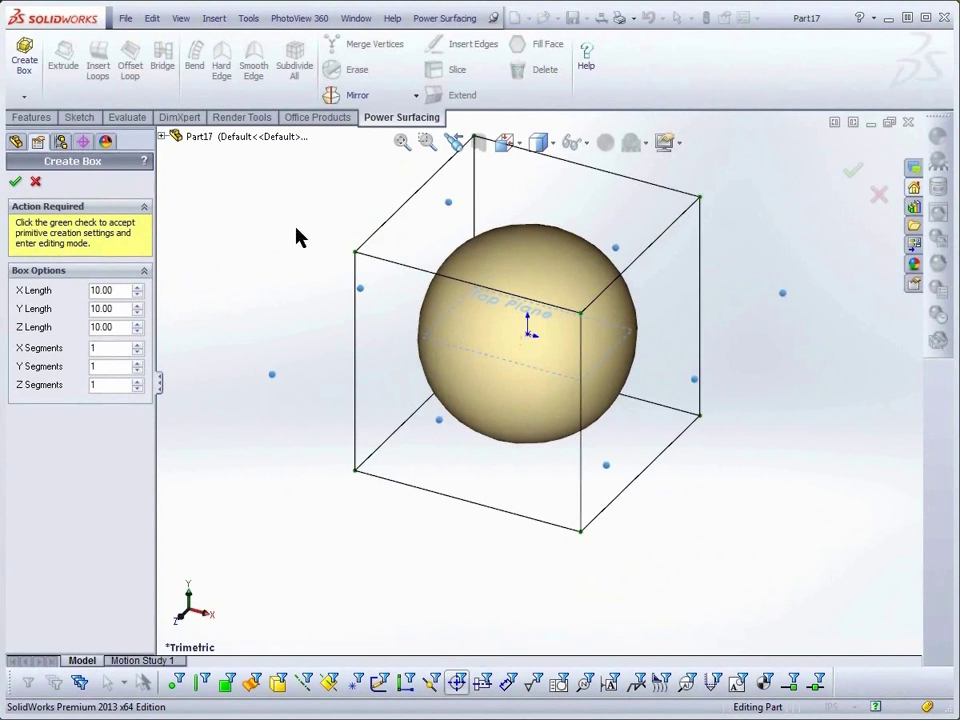
mouse_move(300, 236)
middle_mouse_down()
mouse_move(289, 279)
mouse_move(294, 246)
middle_mouse_up()
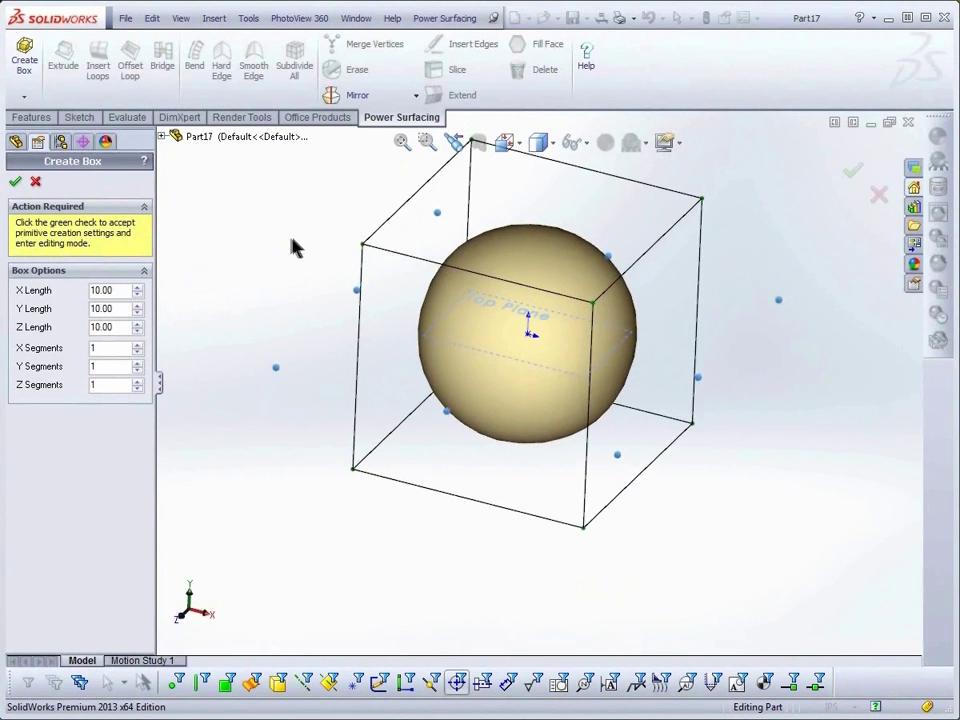
left_click(117, 310)
type("8")
key("Return")
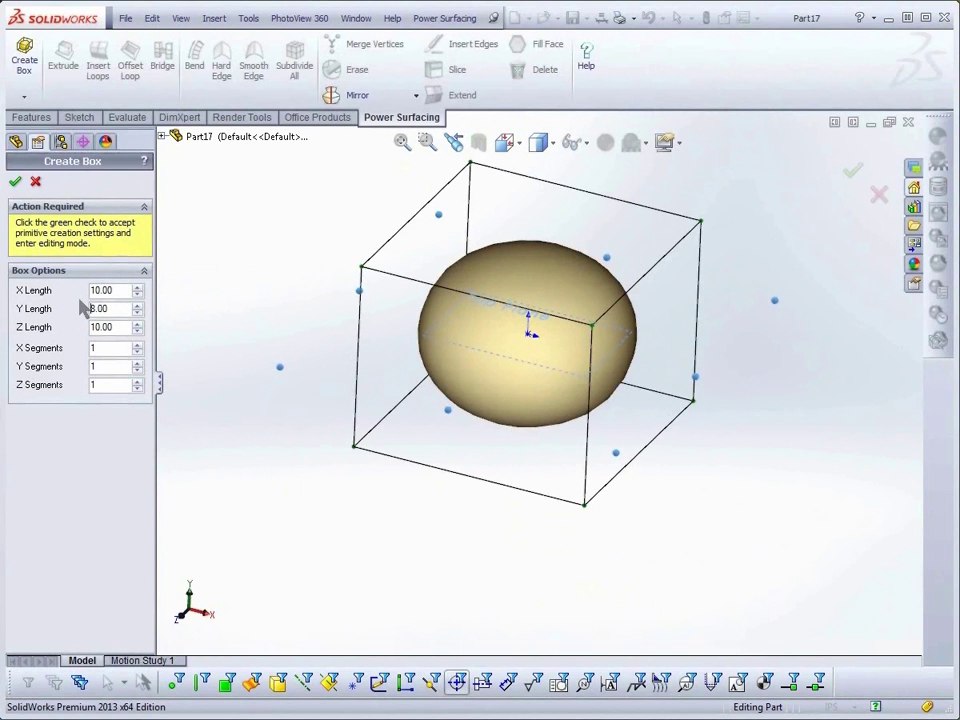
left_click(117, 327)
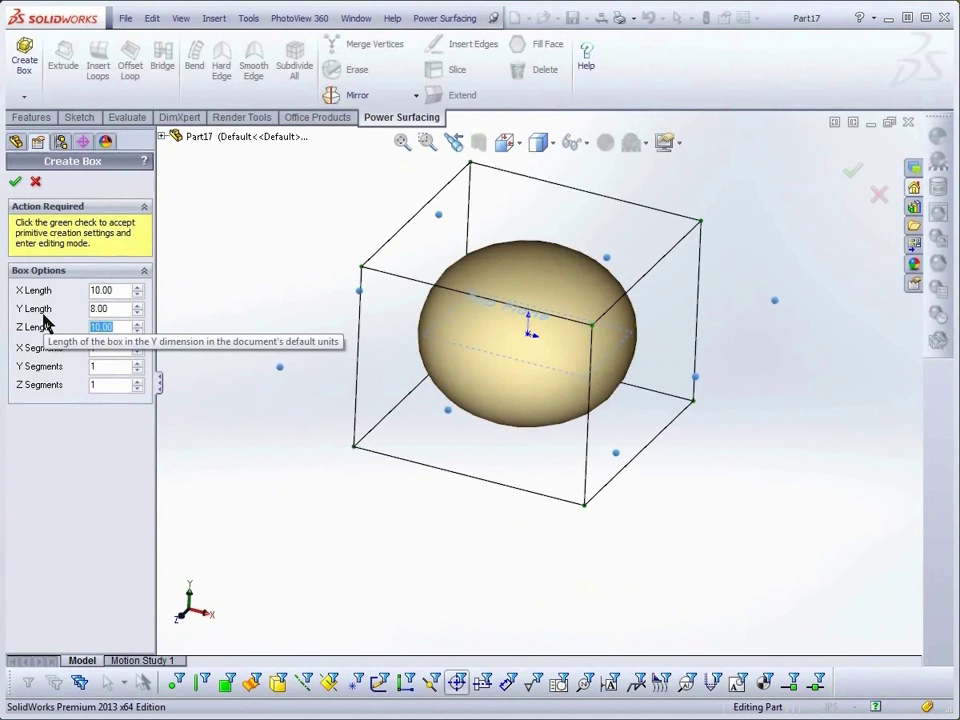
type("6")
key("Return")
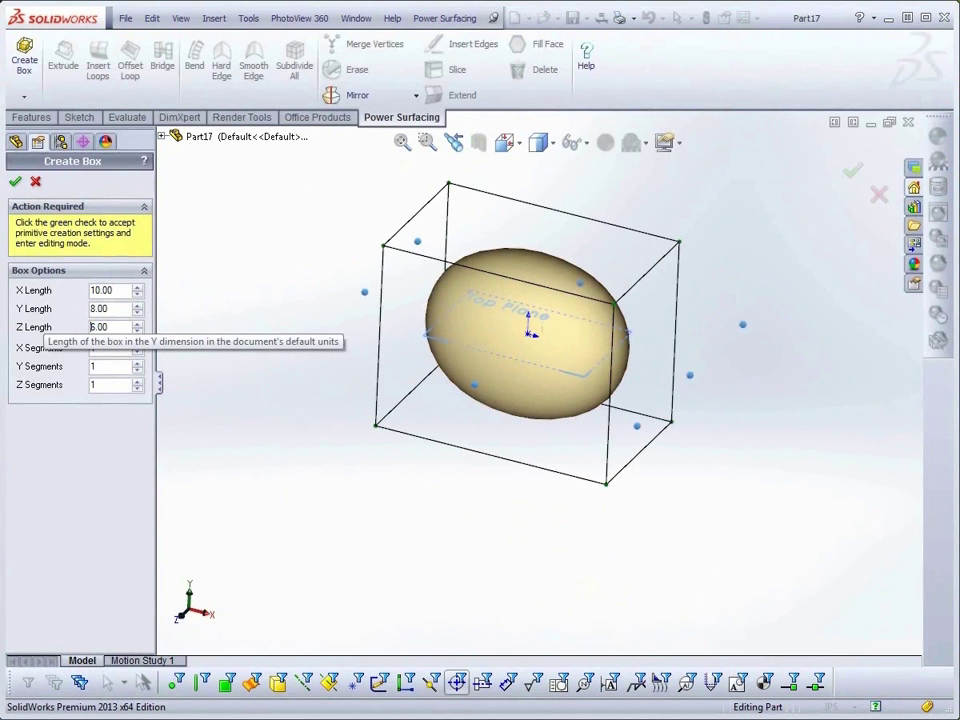
left_click(15, 182)
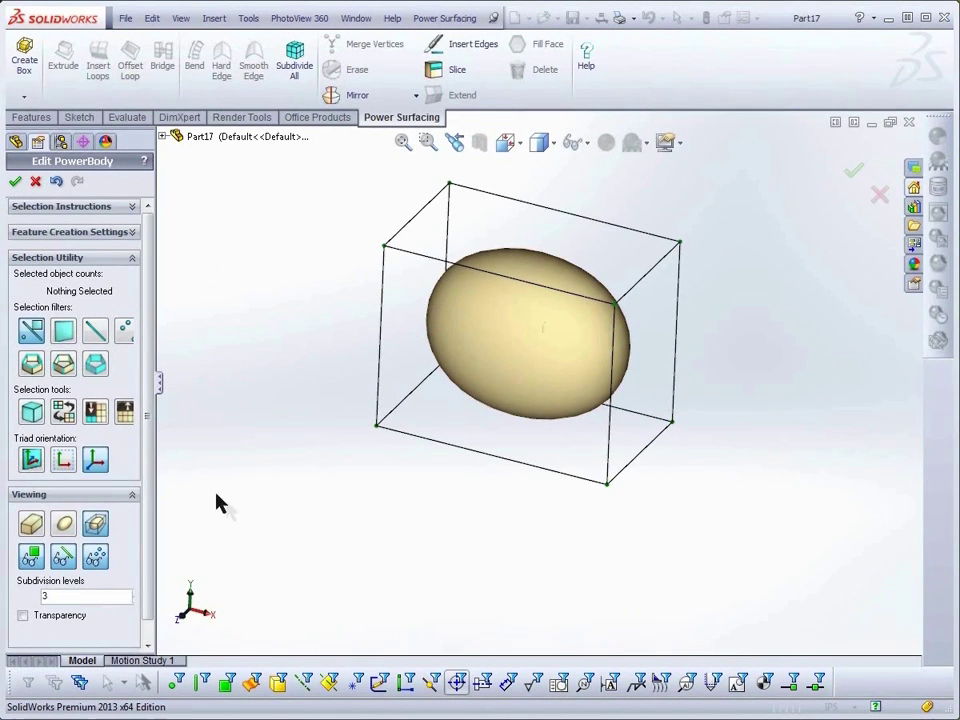
Display the PowerBody as its shaded control mesh
middle_click_drag(272, 530, 285, 587, "ctrl")
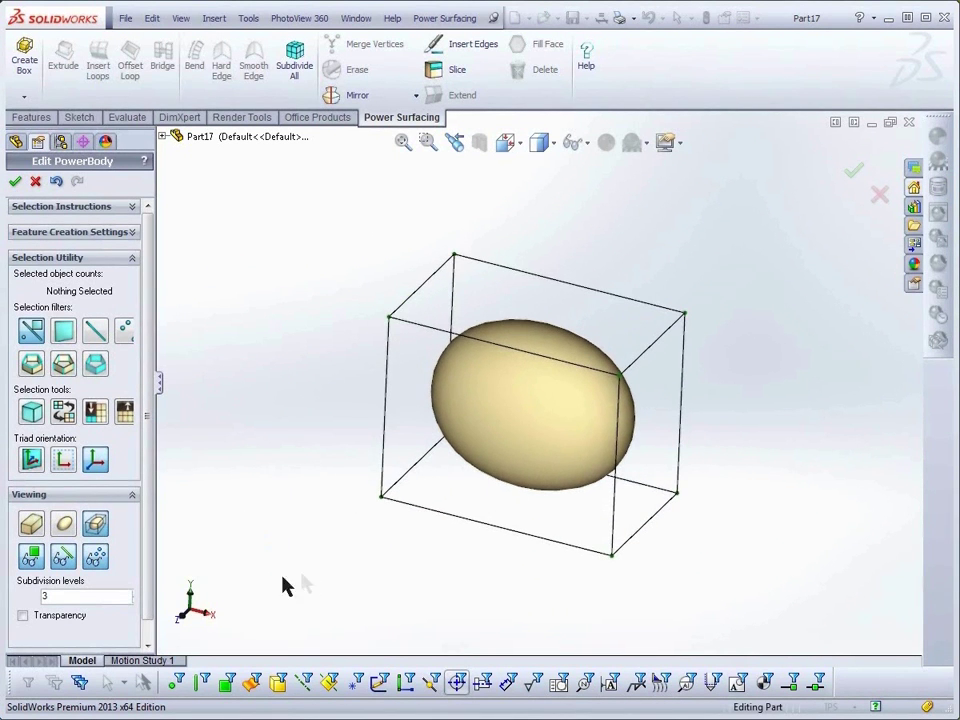
mouse_move(418, 527)
middle_mouse_down()
mouse_move(417, 579)
mouse_move(414, 484)
mouse_move(416, 510)
middle_mouse_up()
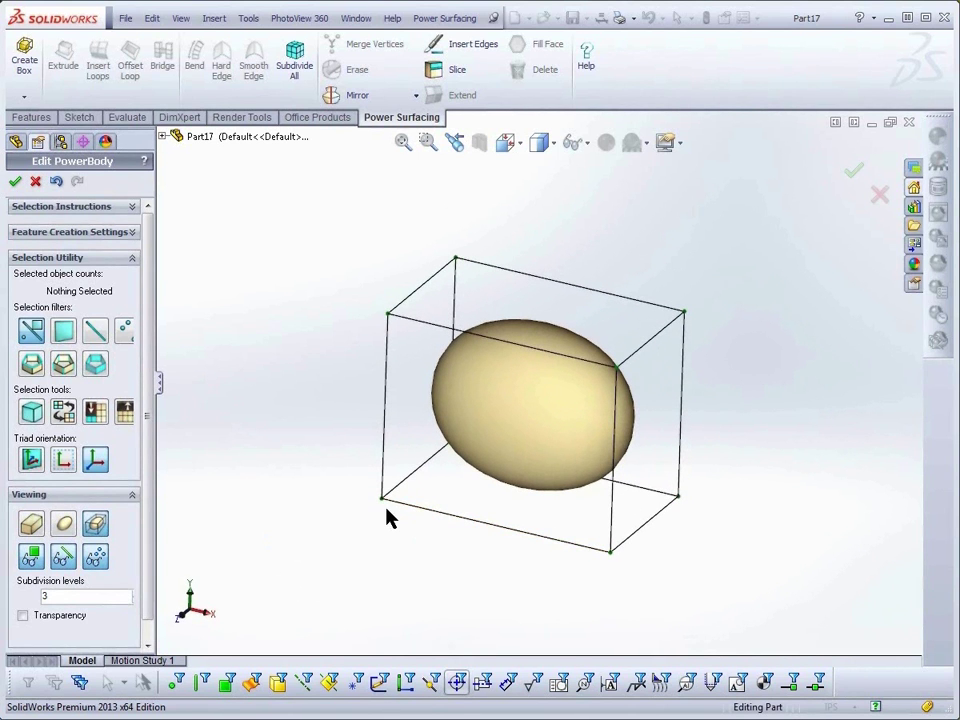
left_click(32, 526)
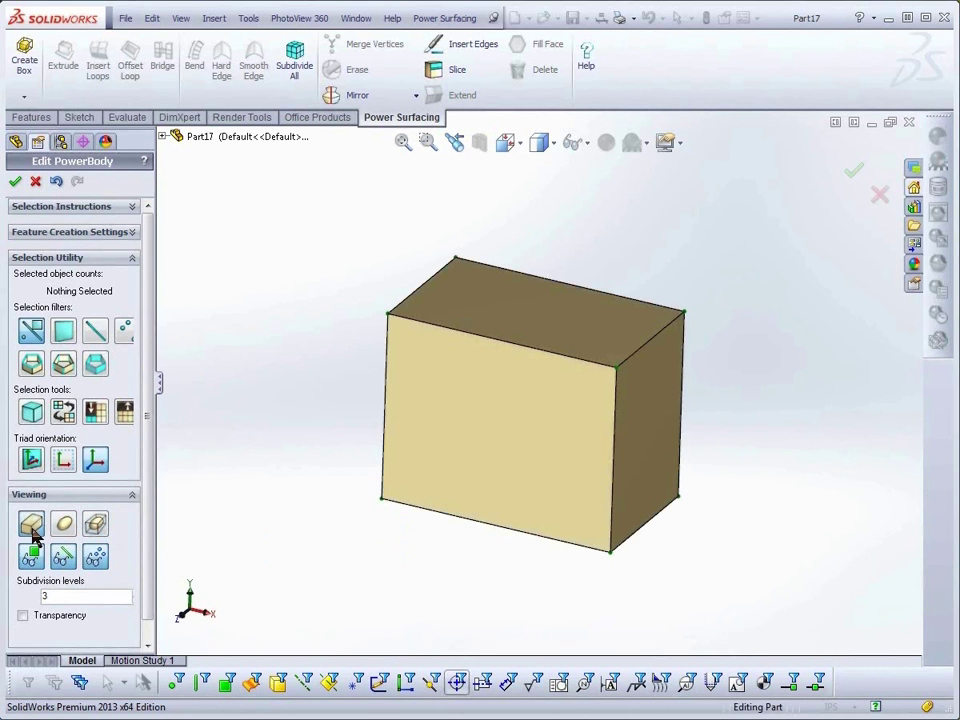
Move the box's top face with the triad, scaling it to 0.85 to taper the sides
left_click(516, 323)
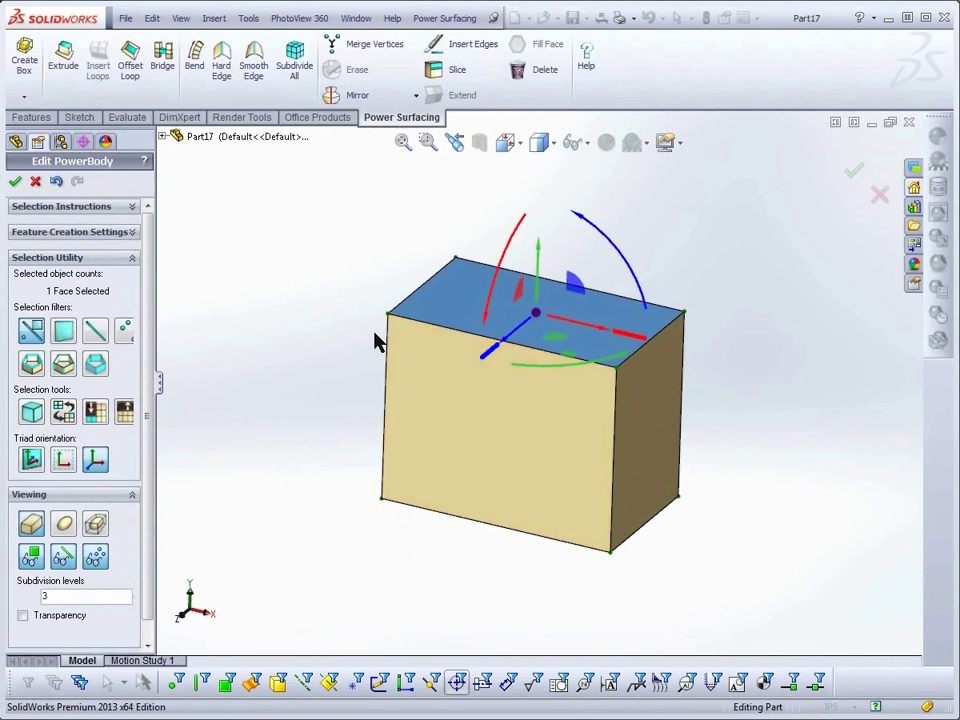
middle_click_drag(377, 343, 368, 366)
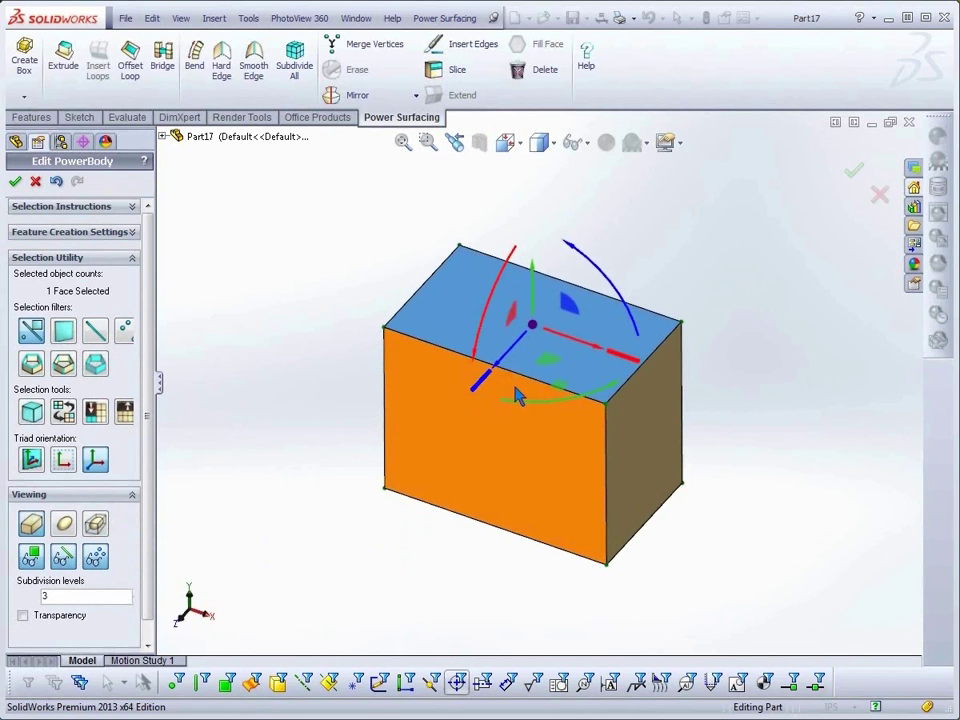
mouse_move(480, 388)
left_mouse_down()
mouse_move(497, 387)
mouse_move(494, 395)
left_mouse_up()
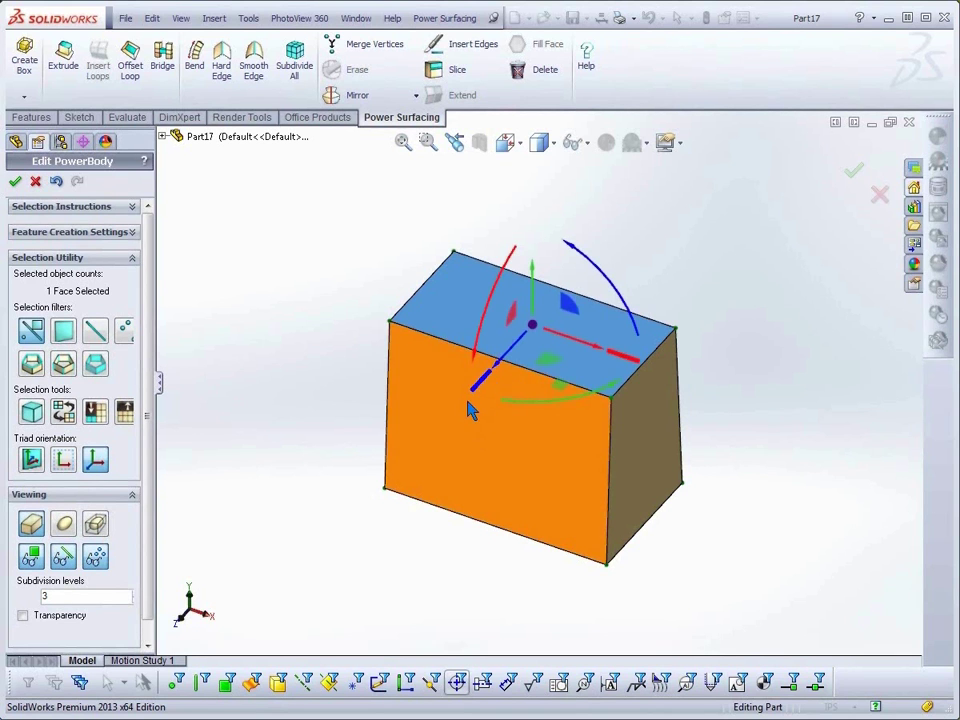
Insert two edge loops through the box's edge ring, making three vertical strips
double_click(518, 374)
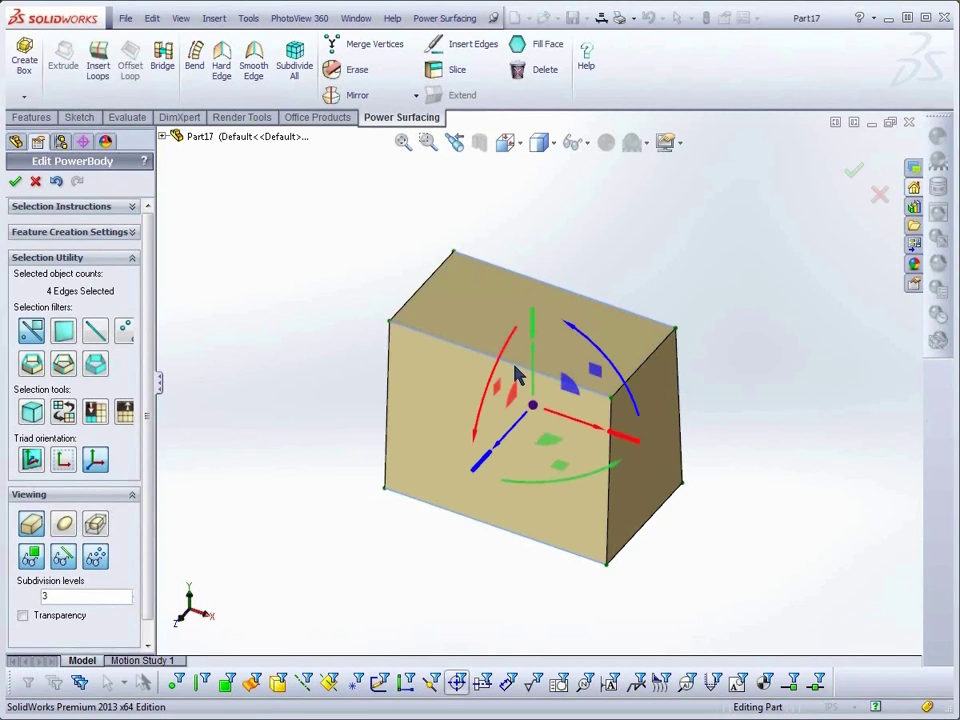
key("s")
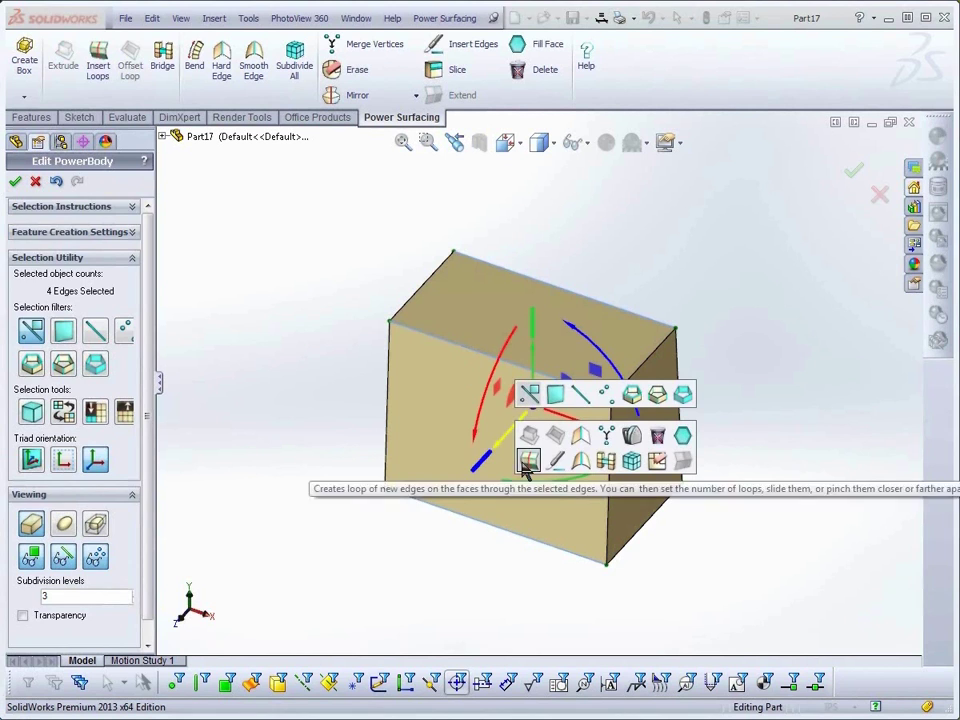
left_click(529, 460)
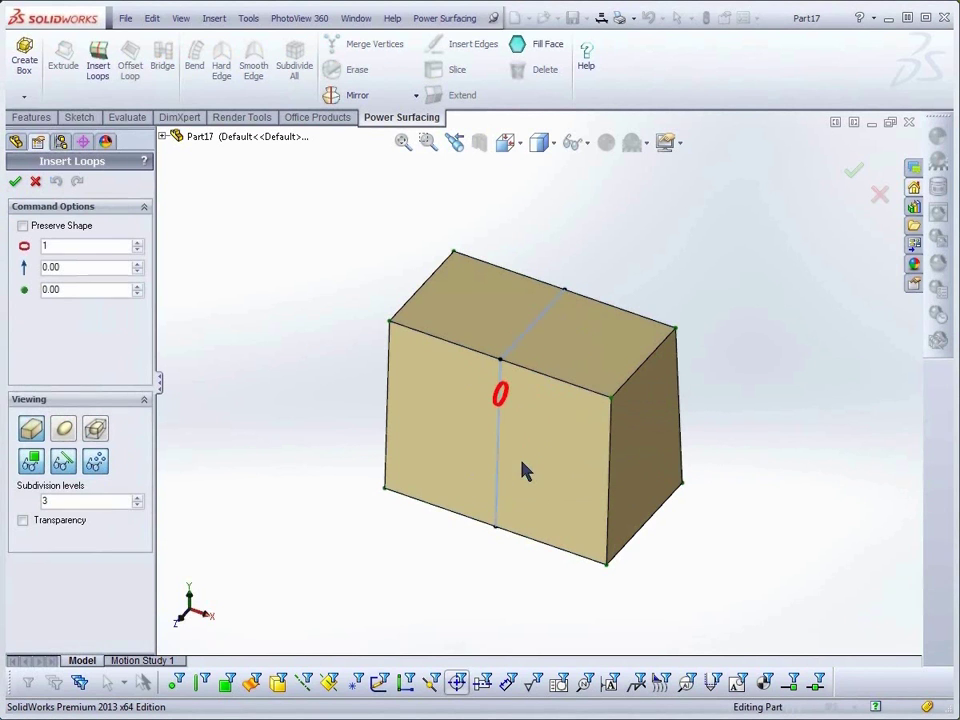
left_click(506, 397)
left_click_drag(519, 347, 522, 310)
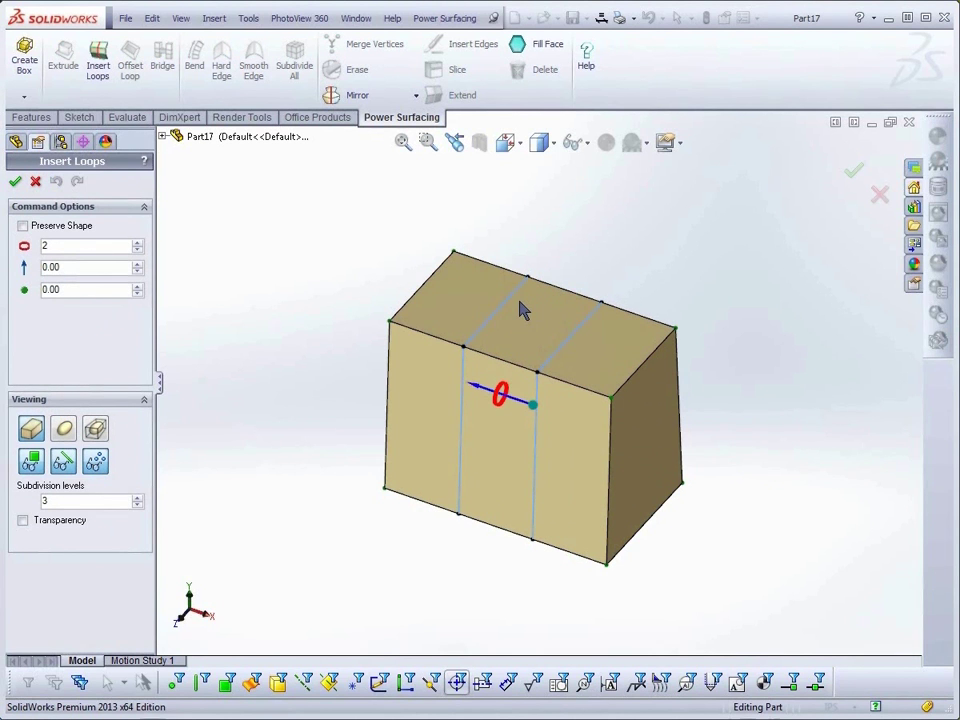
key("Return")
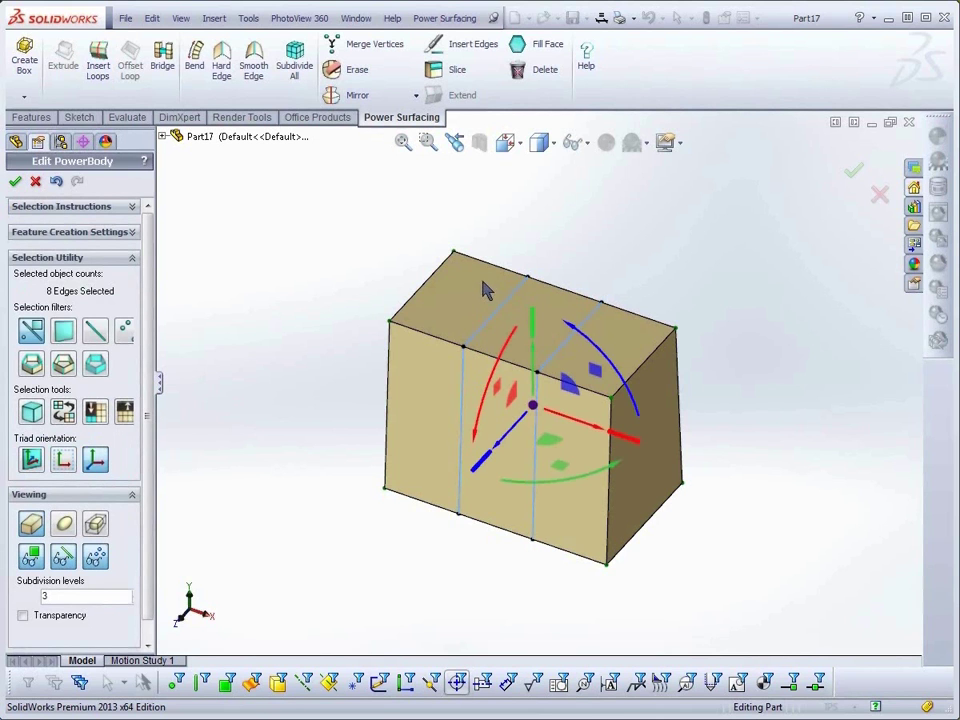
Raise the two outer top faces and slide them back so their fronts slope
left_click(473, 293)
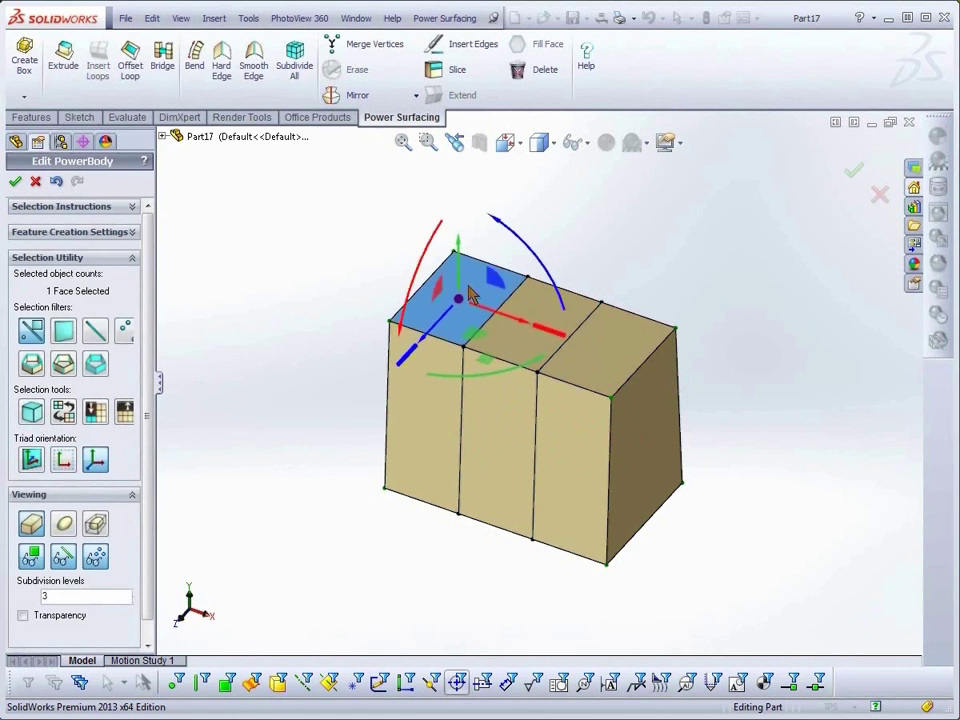
left_click(610, 369, "ctrl")
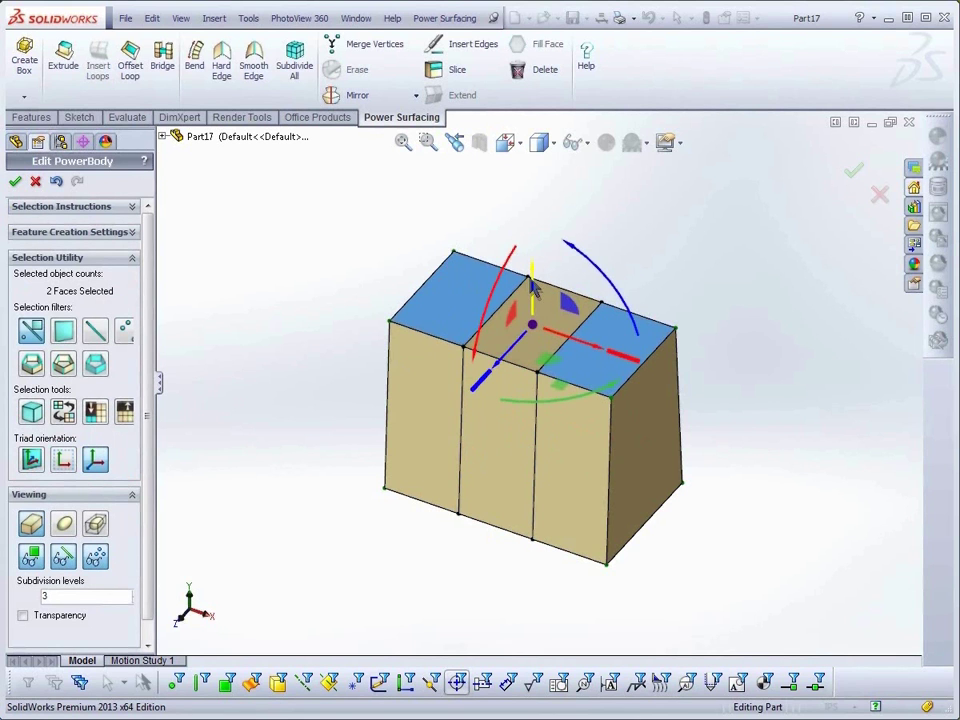
left_click_drag(534, 295, 532, 276)
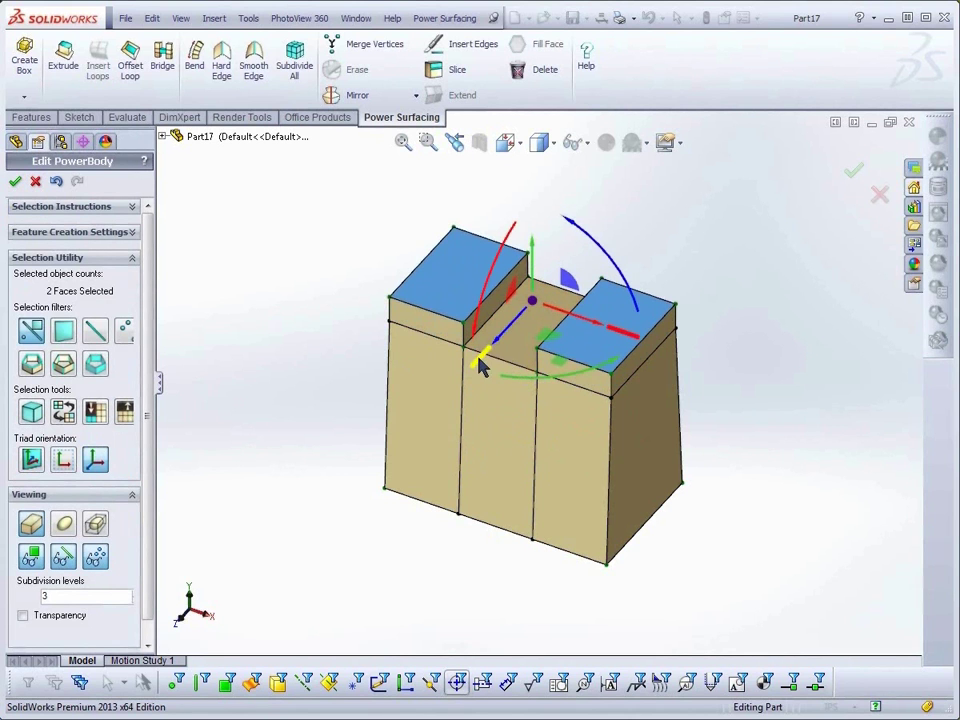
left_click_drag(479, 366, 510, 352)
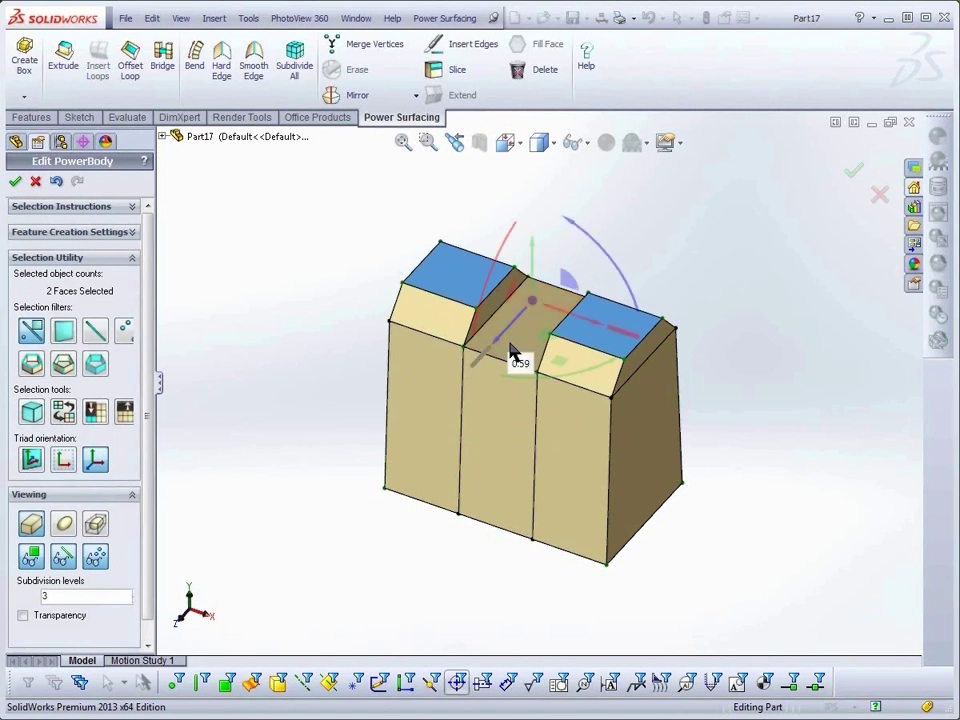
Drag the top-left outer edge to reshape the left section, viewing the model upright
left_click(422, 279)
left_click_drag(426, 274, 496, 305)
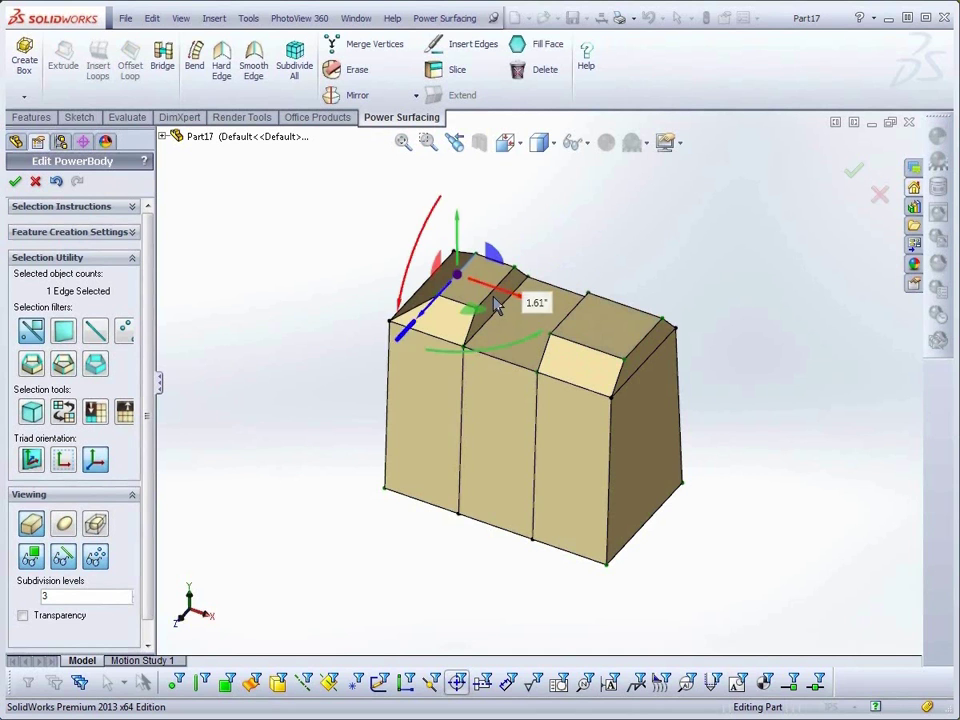
middle_click_drag(549, 647, 579, 617)
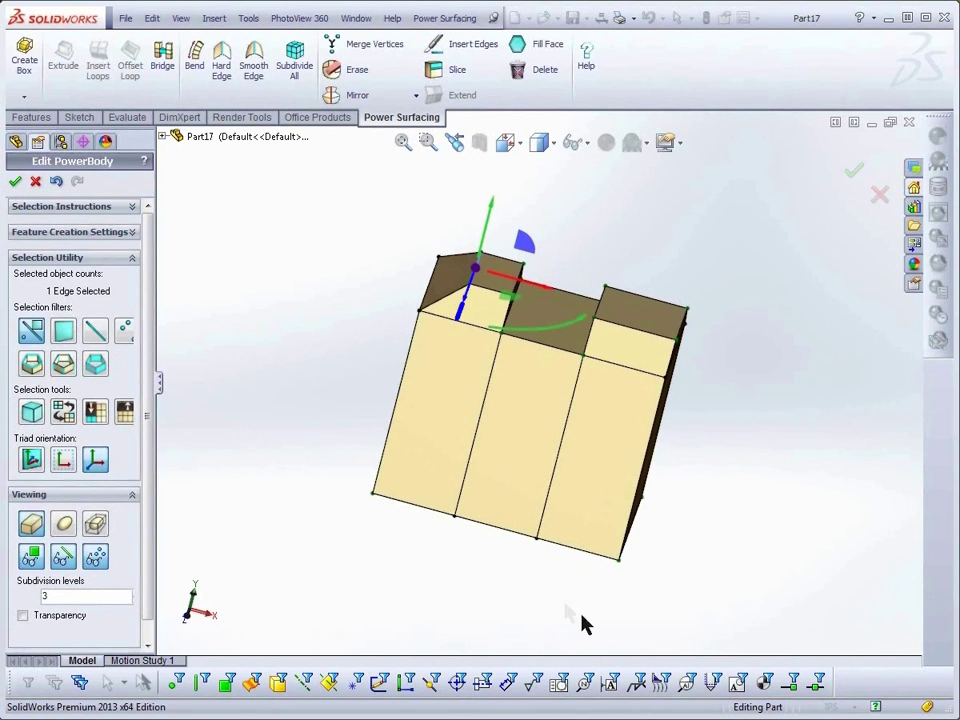
middle_click_drag(512, 583, 542, 591)
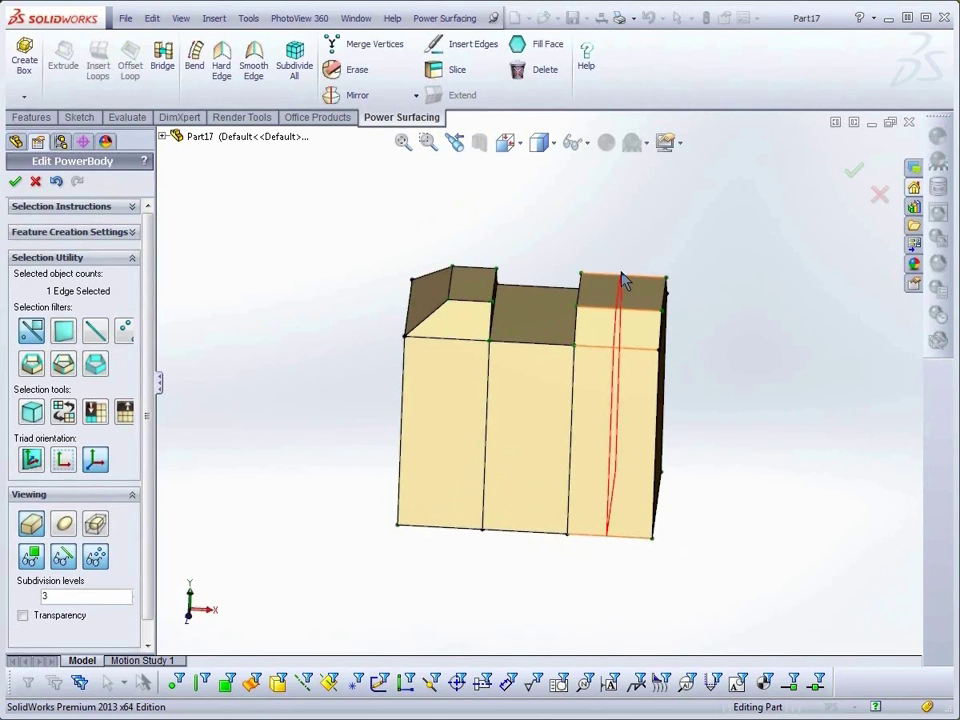
Add an edge loop down the right raised strip, then clear the selection
left_click(622, 281)
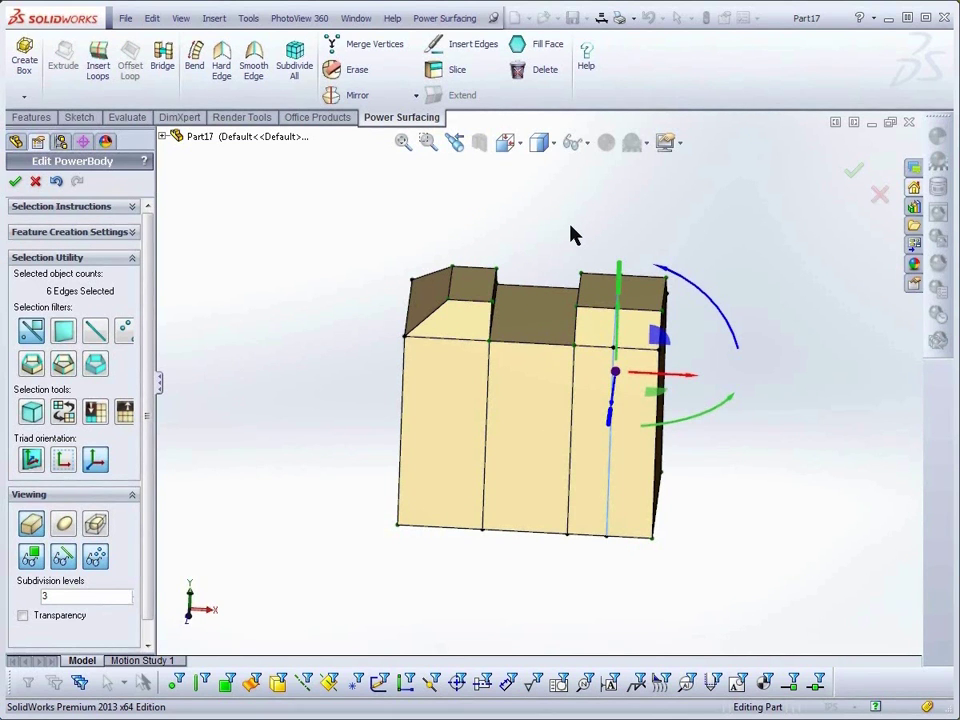
left_click(570, 236)
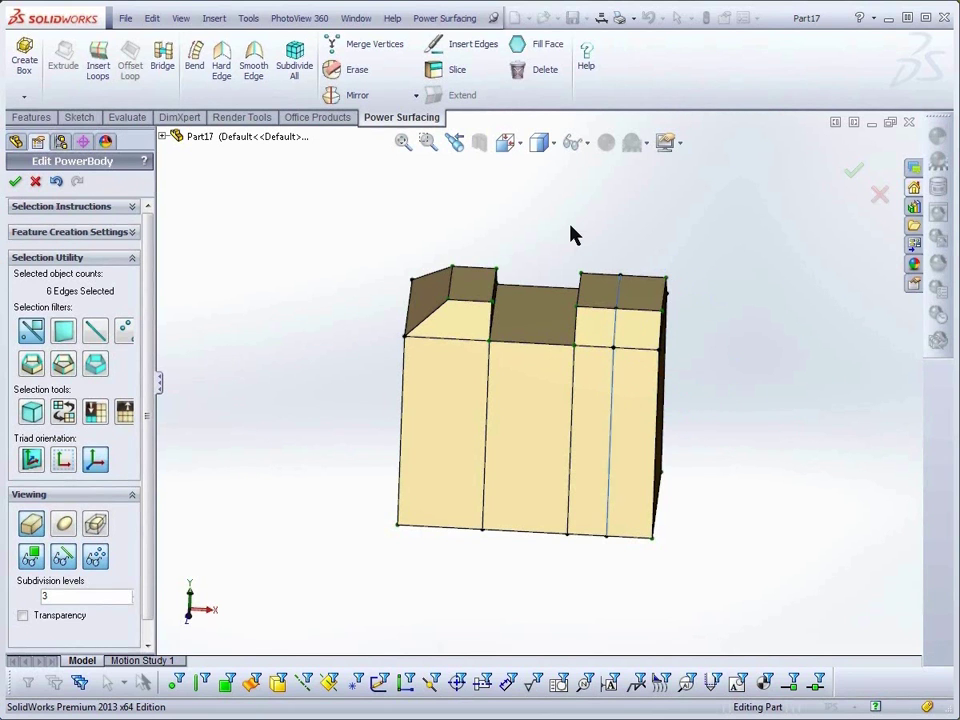
Lift the left block's small top face, tilt it about 45° and -34°, and shift it inward
key("s")
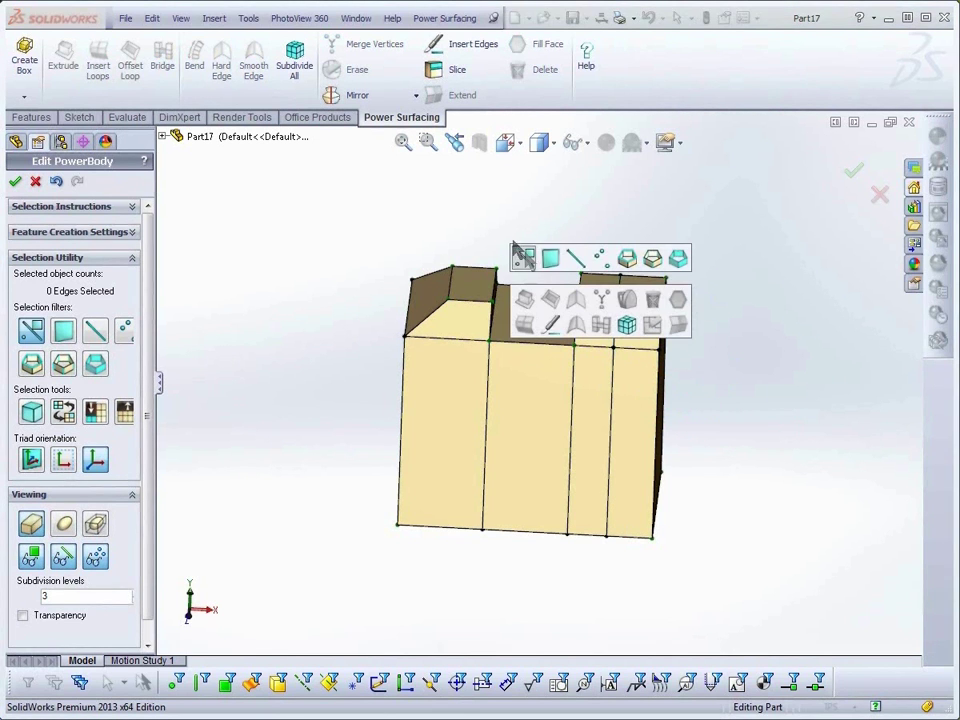
left_click(550, 257)
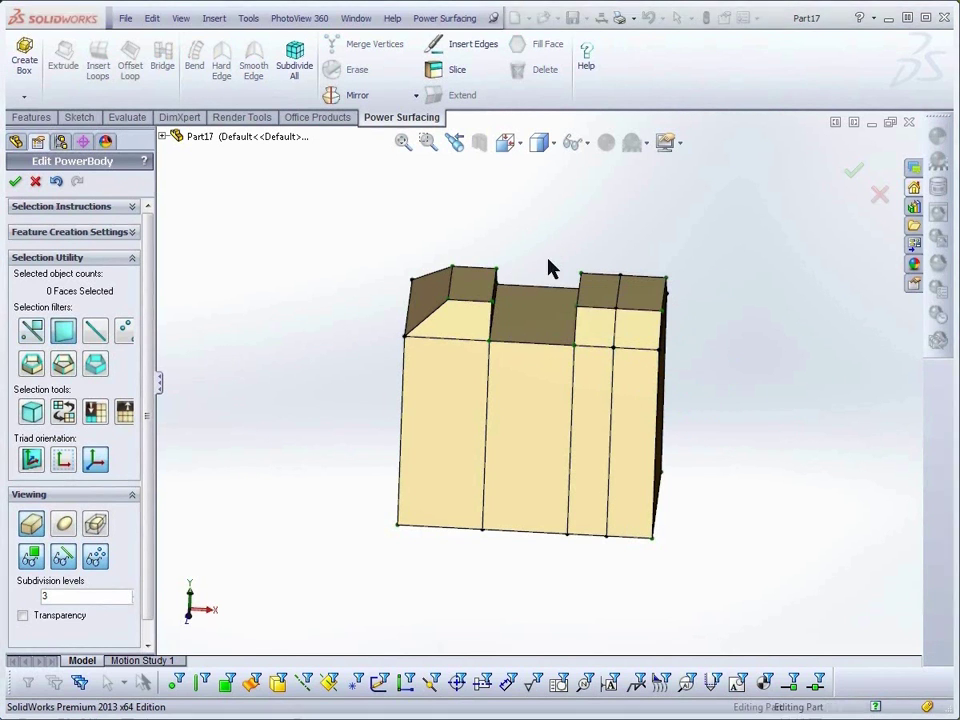
left_click(483, 287)
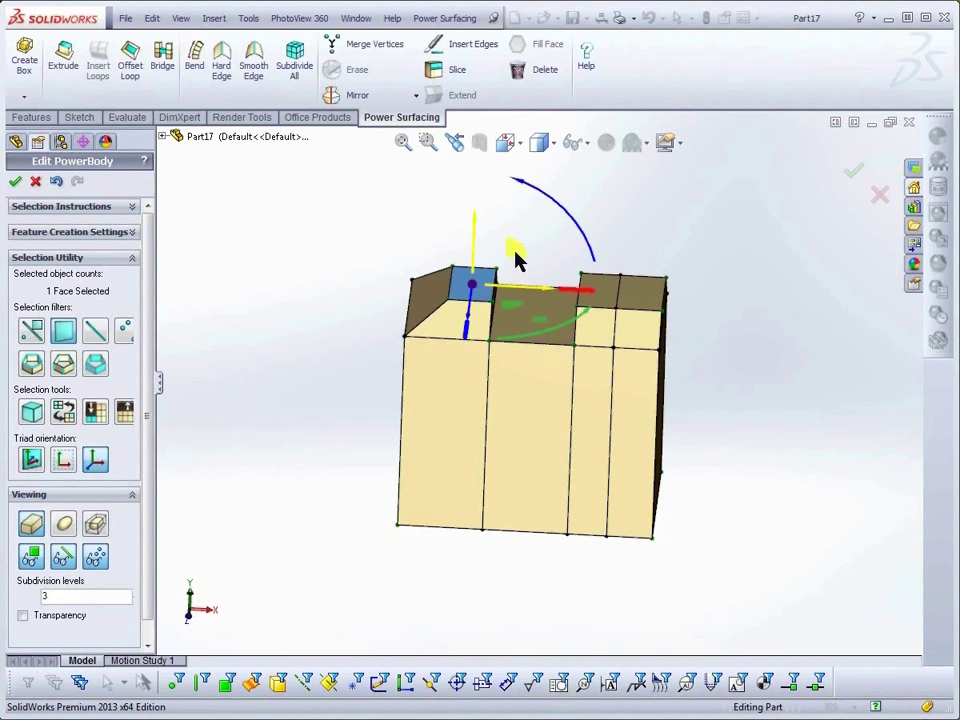
left_click_drag(516, 253, 542, 226)
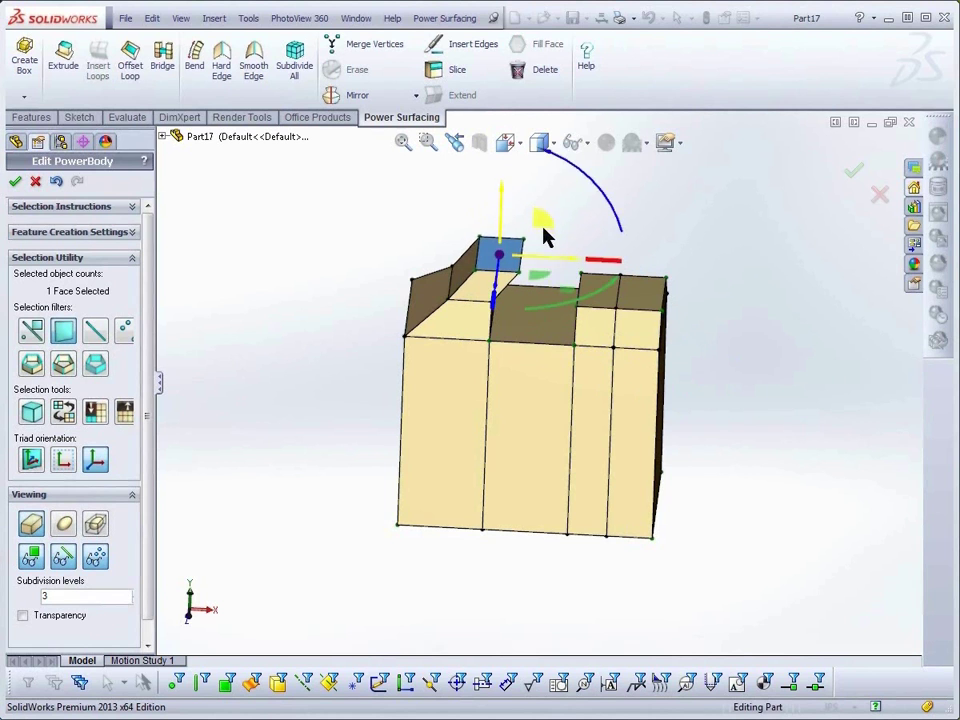
left_click_drag(617, 211, 639, 313)
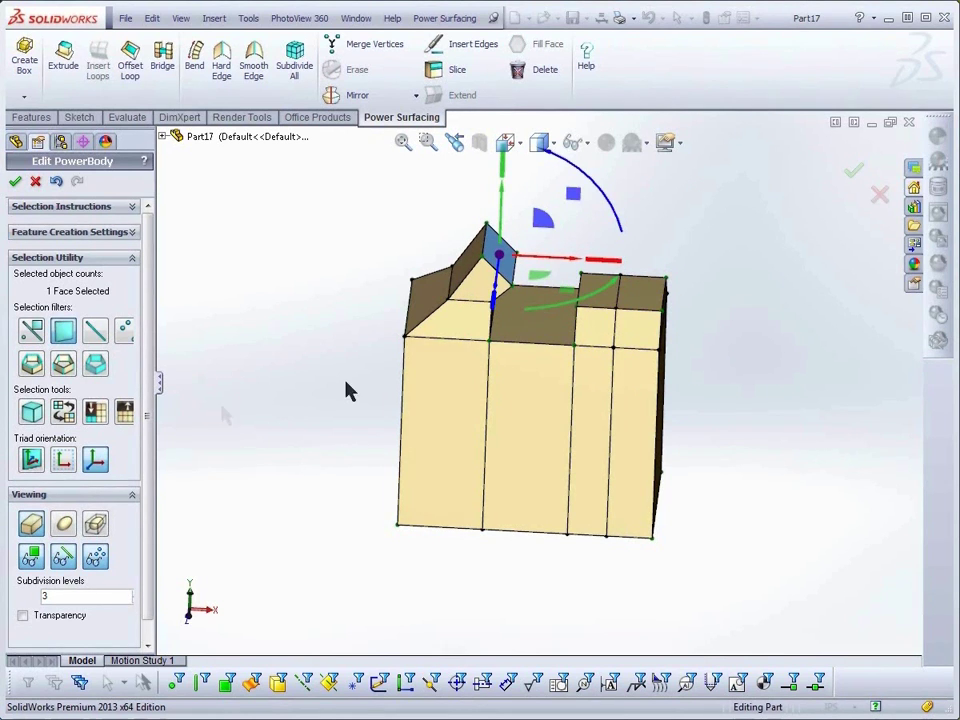
left_click(31, 460)
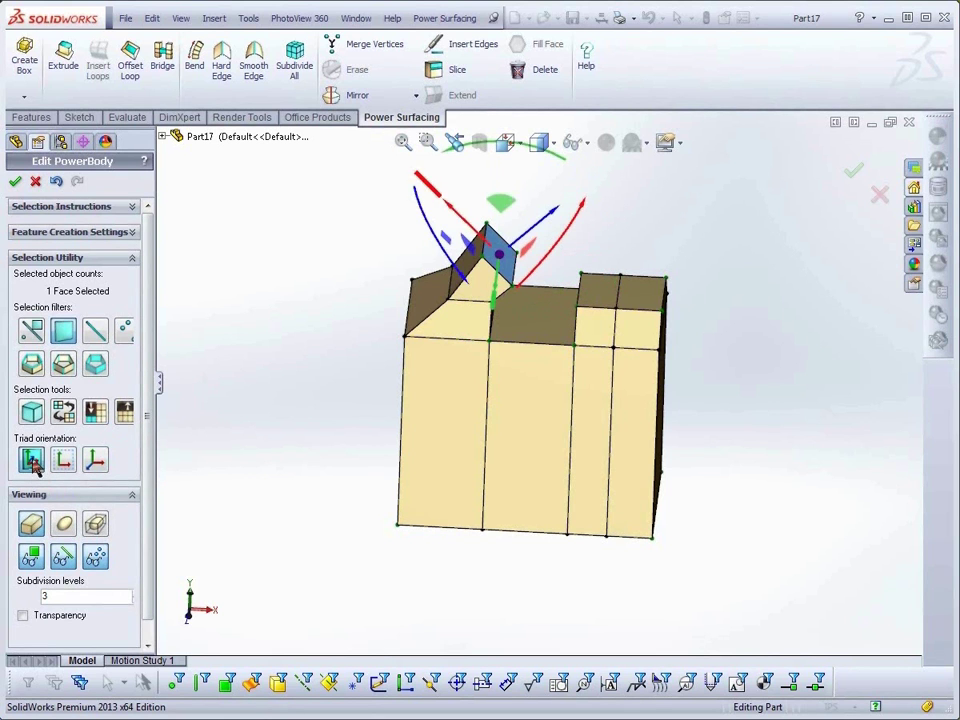
mouse_move(431, 193)
left_mouse_down()
mouse_move(443, 204)
mouse_move(437, 196)
left_mouse_up()
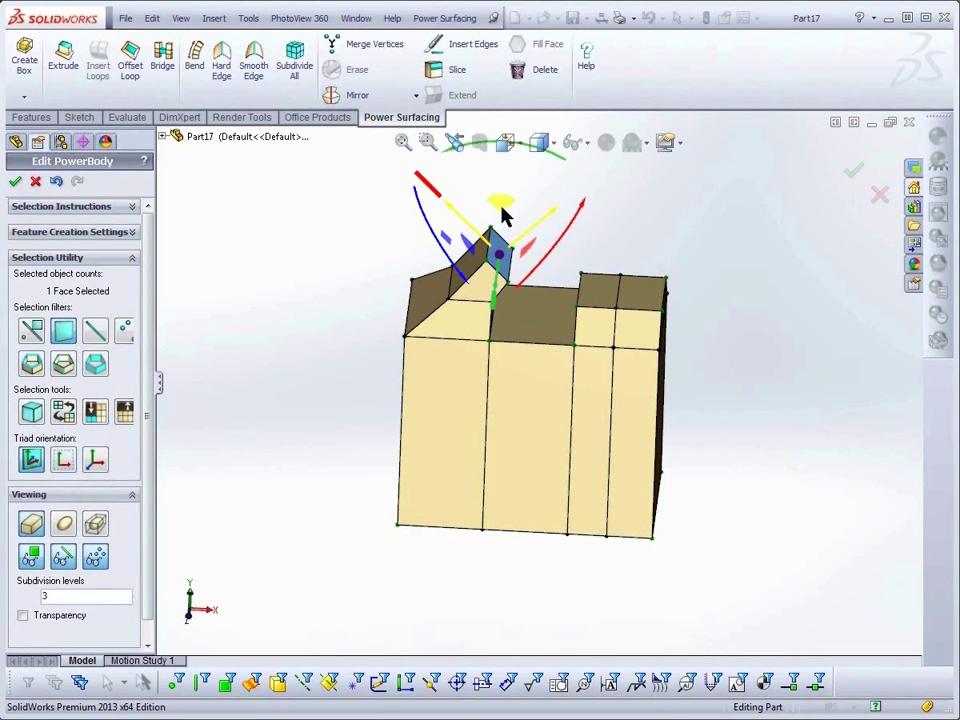
left_click_drag(503, 217, 551, 215)
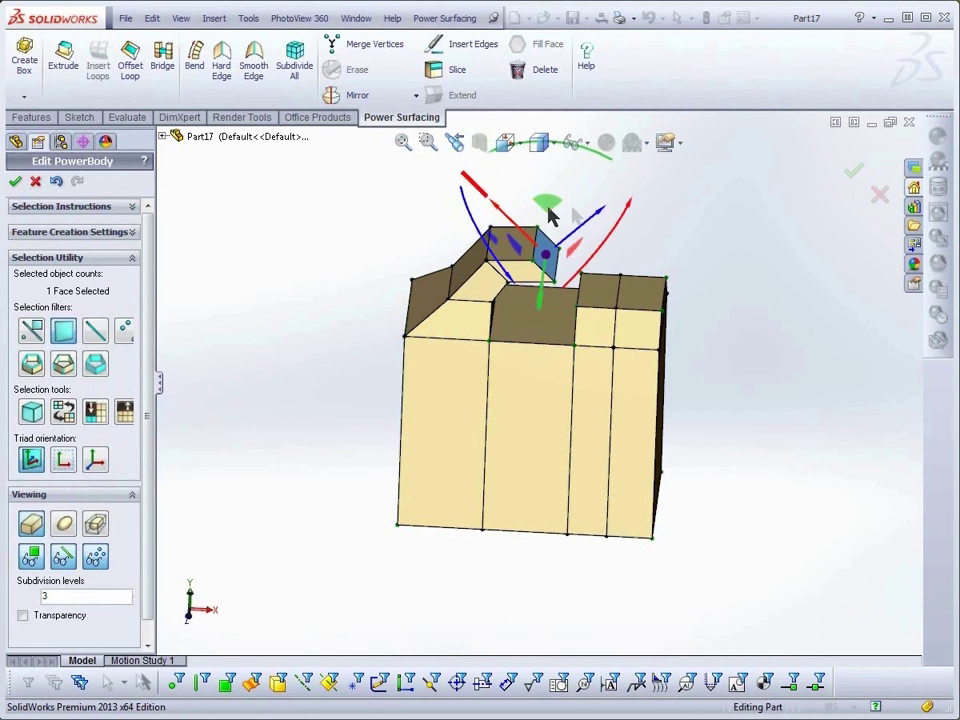
left_click_drag(606, 171, 632, 238)
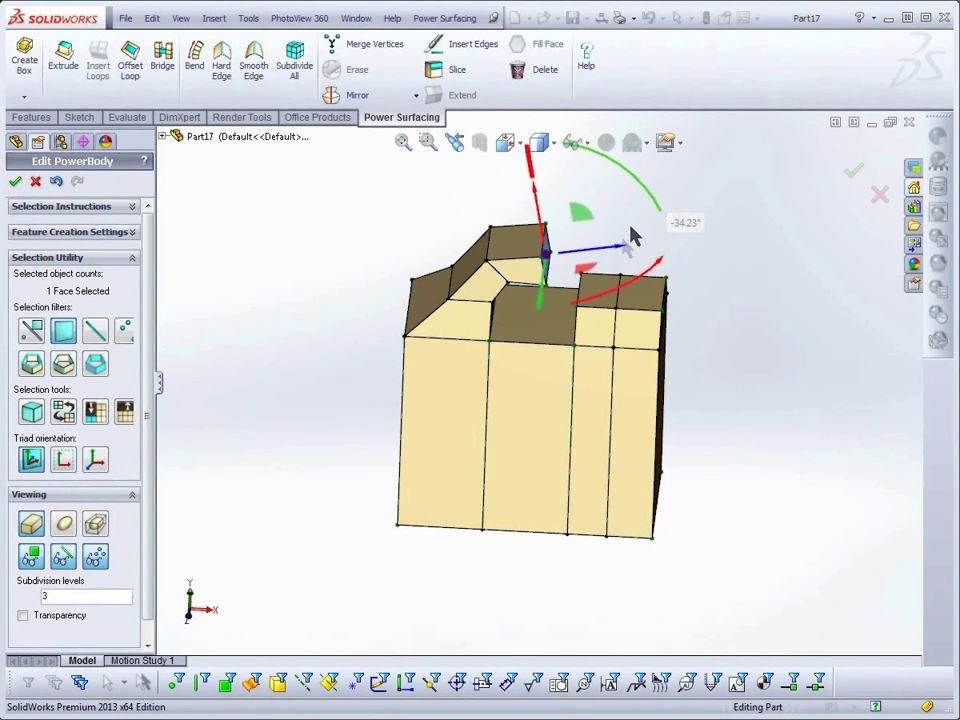
Lift the right block's top face to 1.72" and select both raised faces
left_click(591, 290)
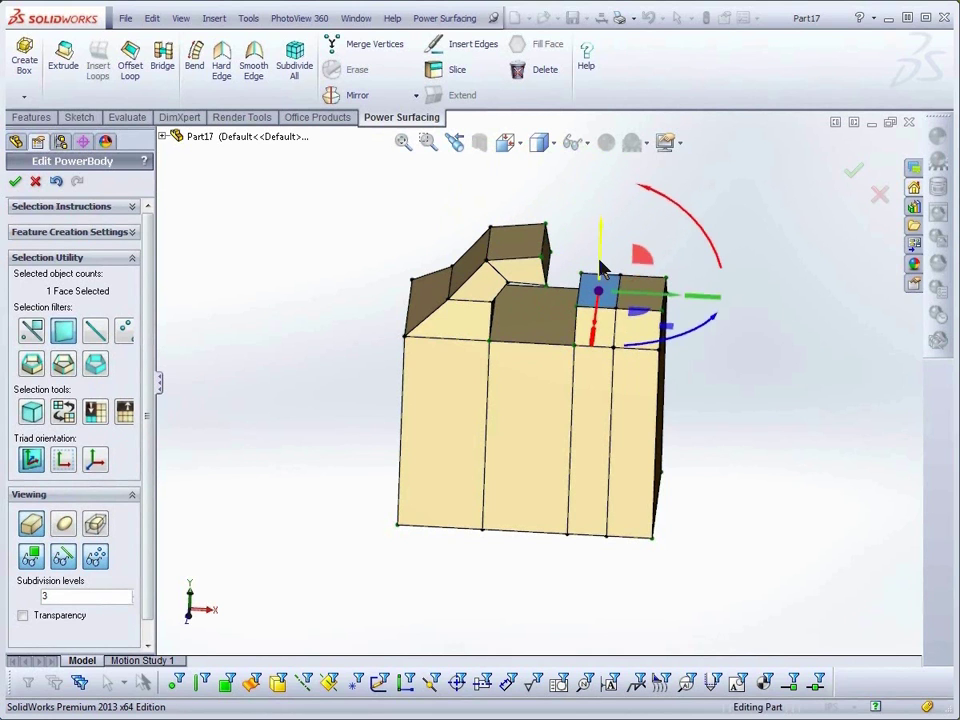
left_click_drag(601, 266, 605, 222)
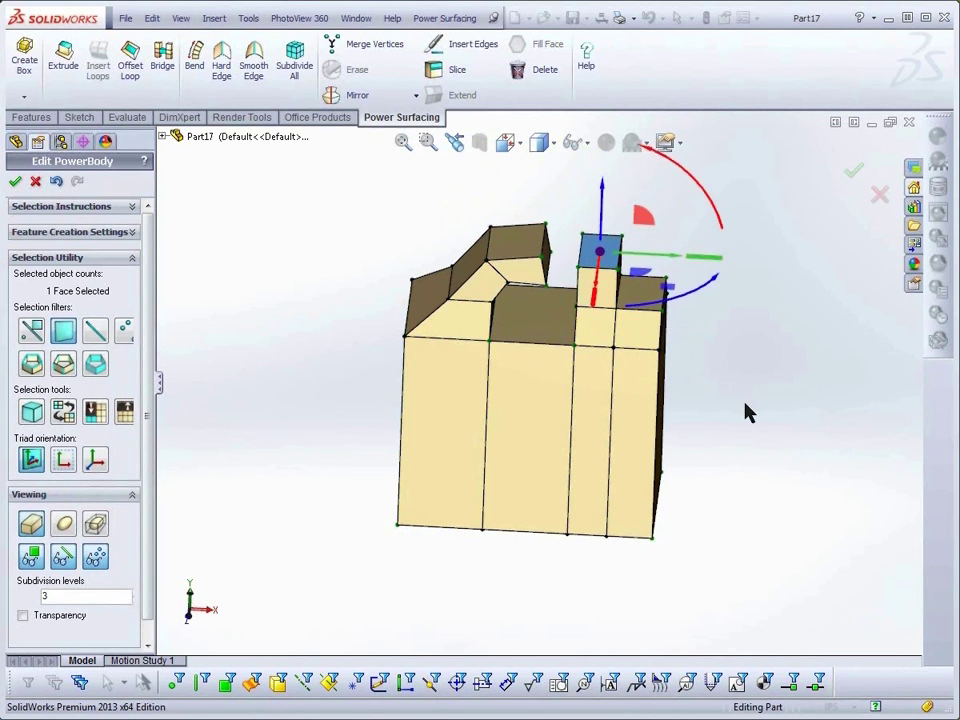
middle_click_drag(746, 411, 766, 458)
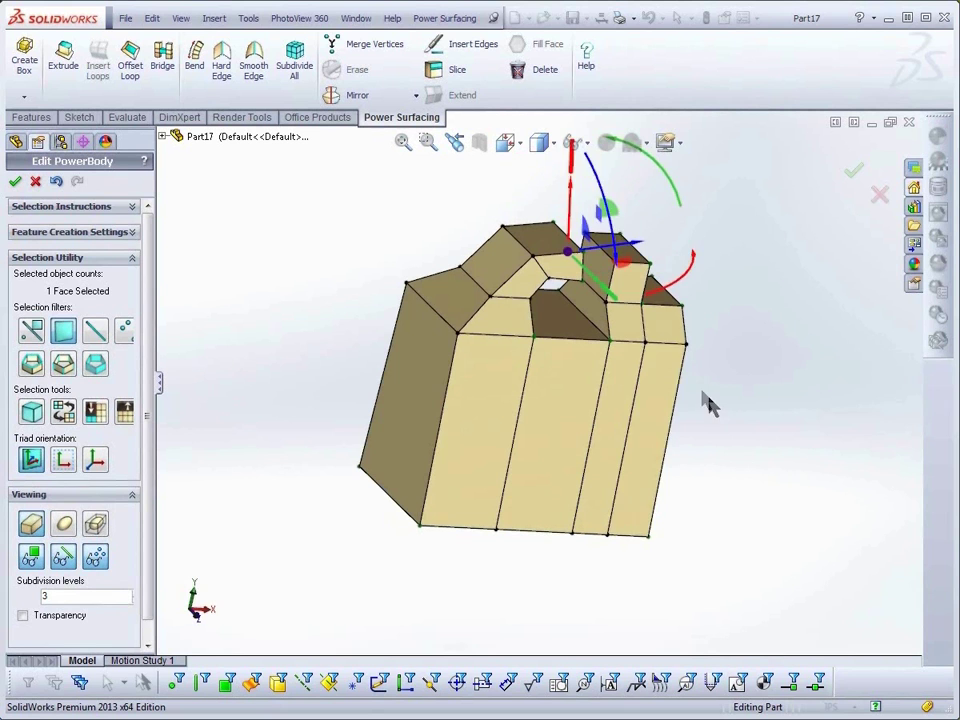
left_click(605, 283, "ctrl")
Bridge the two raised faces into an arched handle
key("s")
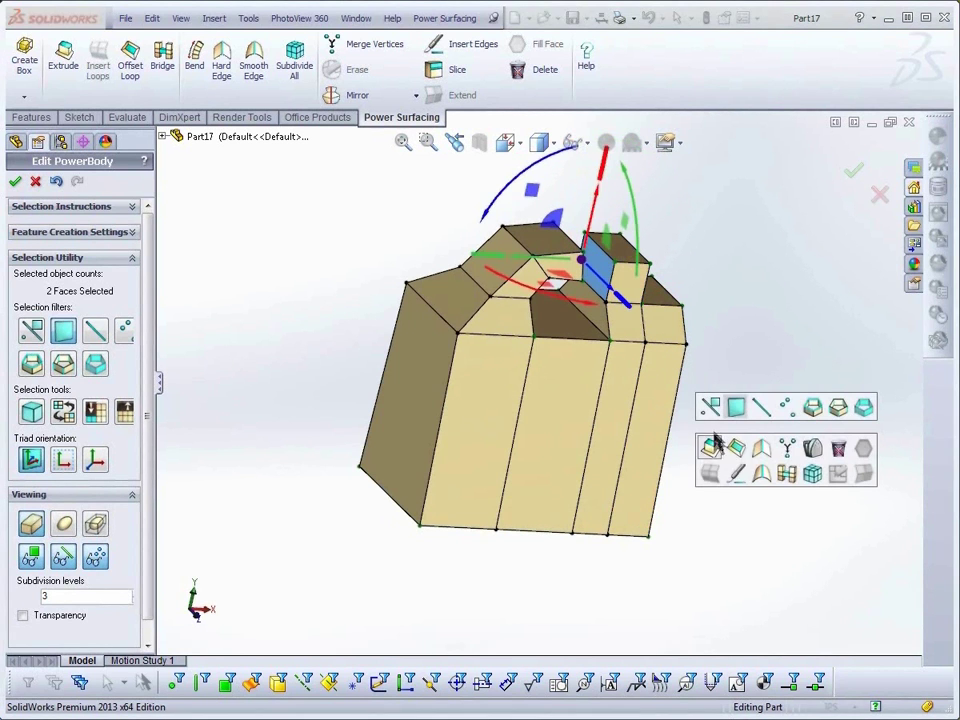
left_click(786, 473)
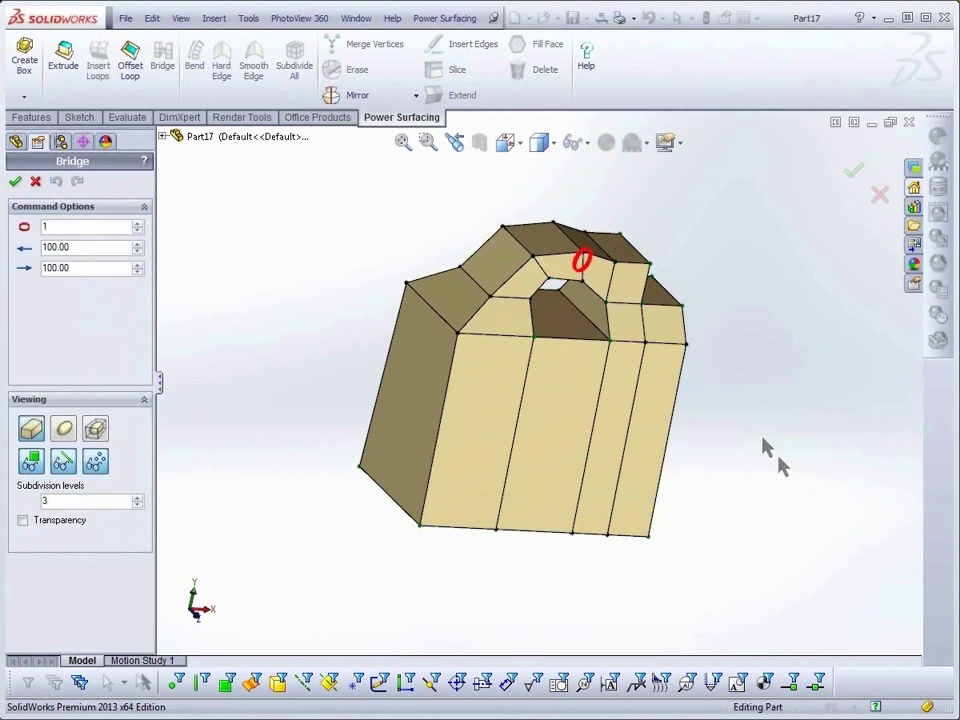
left_click(16, 182)
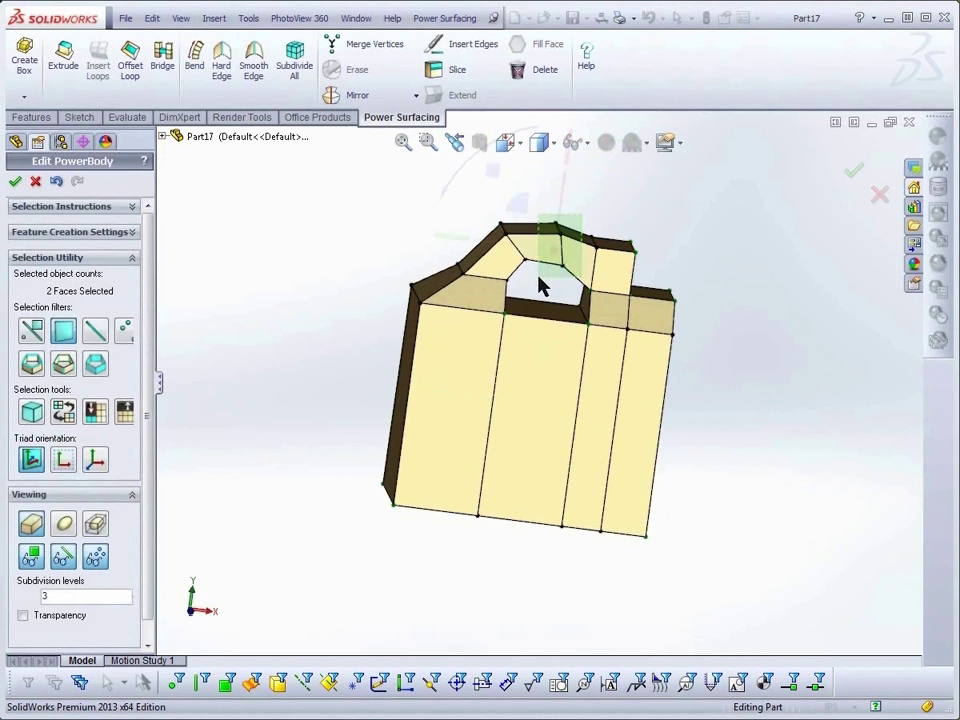
Select the loop of faces around the handle and orbit to inspect it
double_click(570, 240)
middle_click_drag(549, 309, 750, 465)
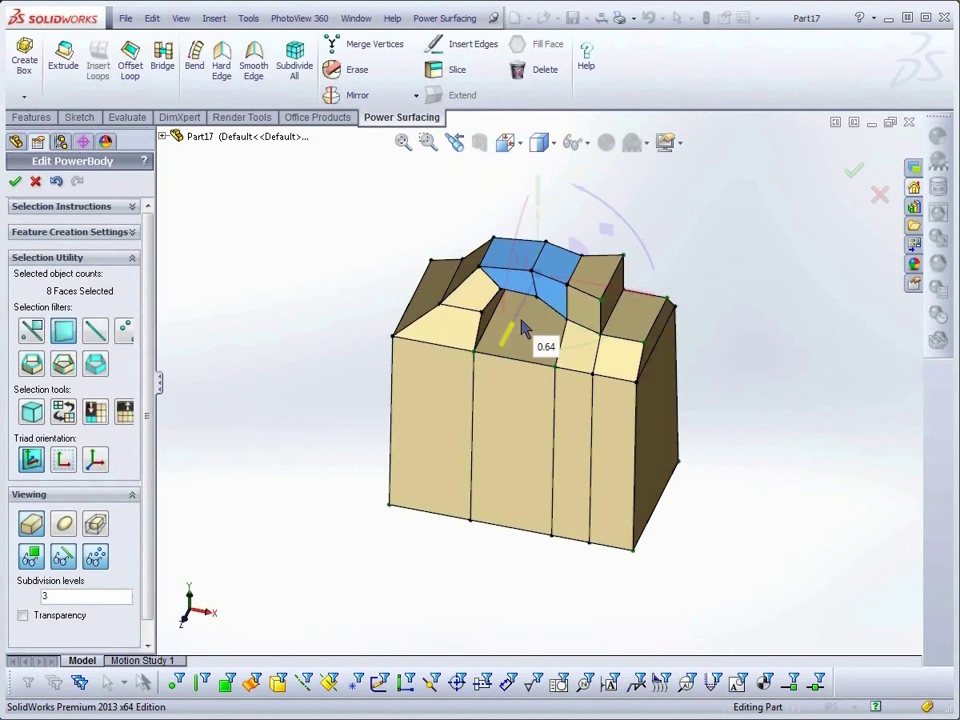
middle_click_drag(699, 516, 713, 482)
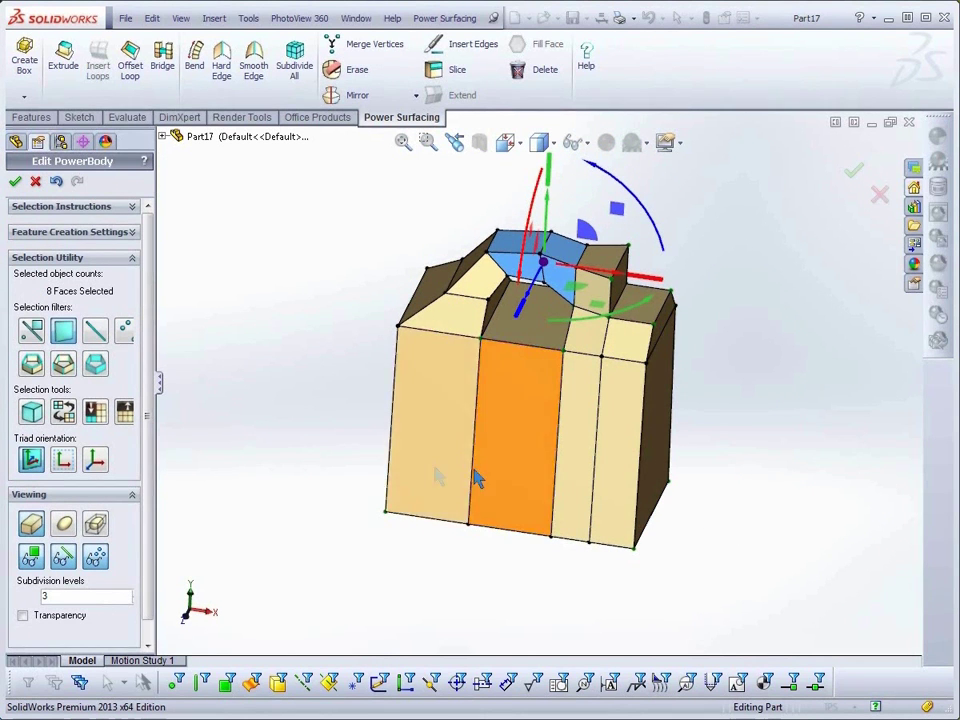
Show the smoothed body in its cage and select the ring of vertical cage edges
left_click(94, 527)
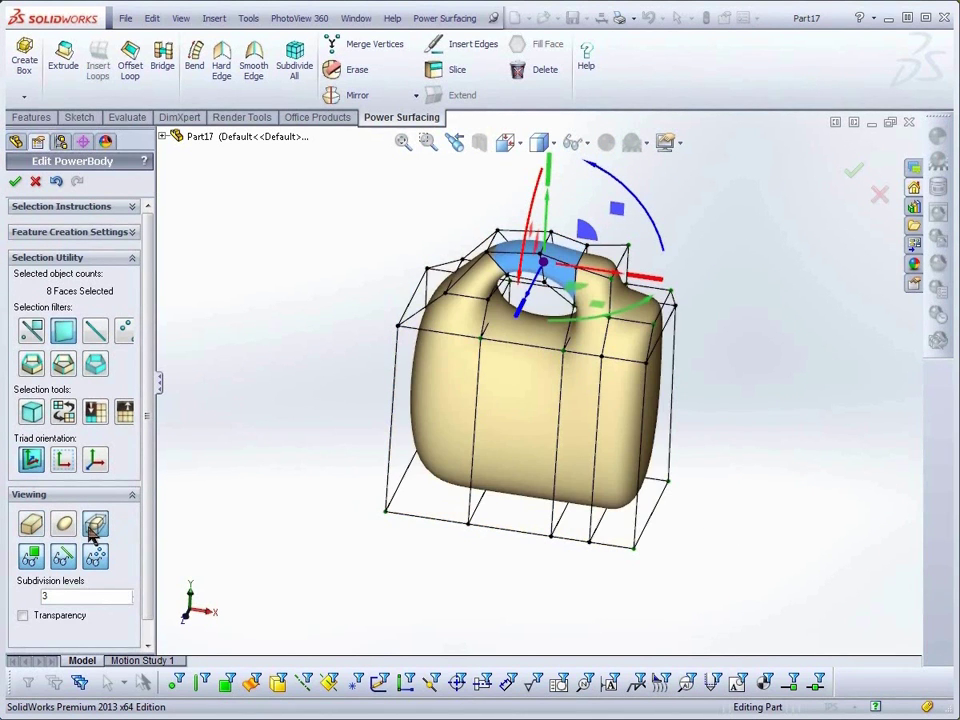
middle_click_drag(465, 566, 495, 575)
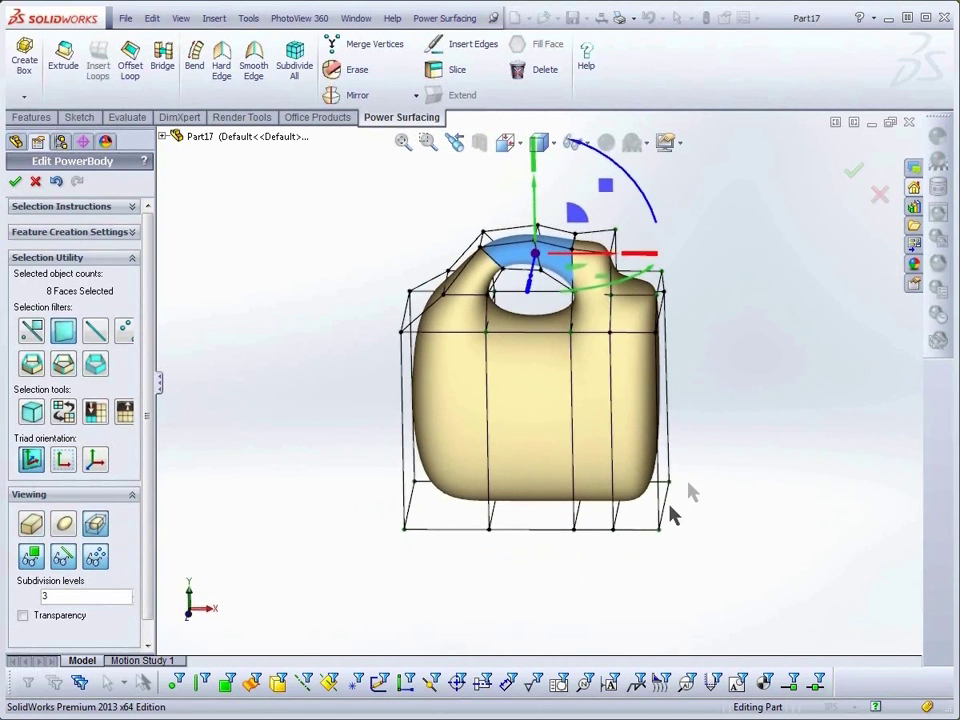
right_click(683, 388)
left_click(700, 409)
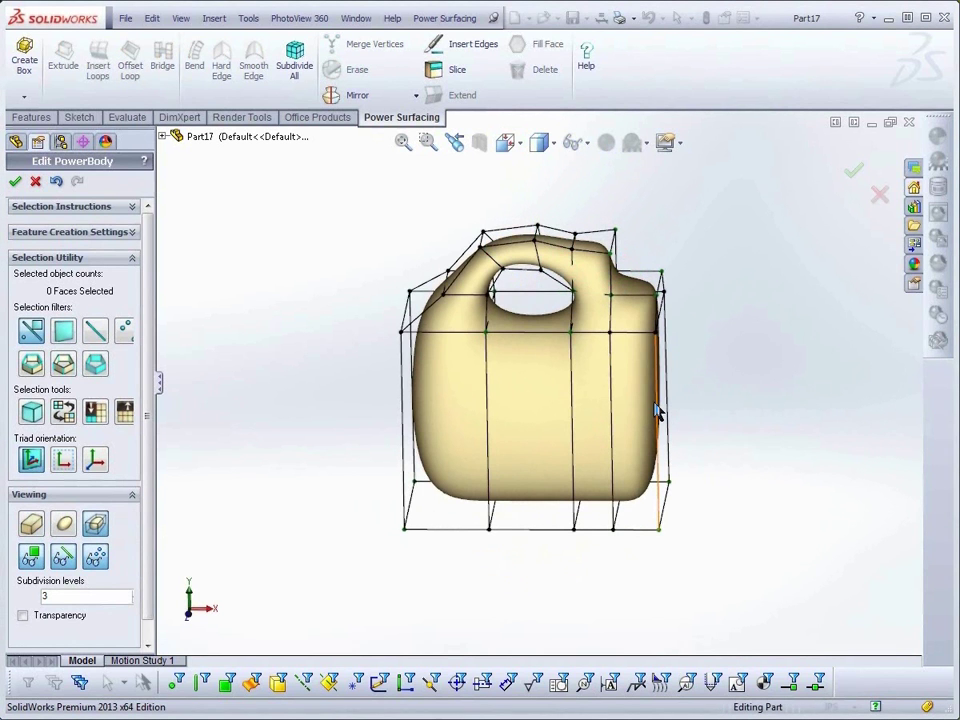
left_click(658, 412)
double_click(660, 428)
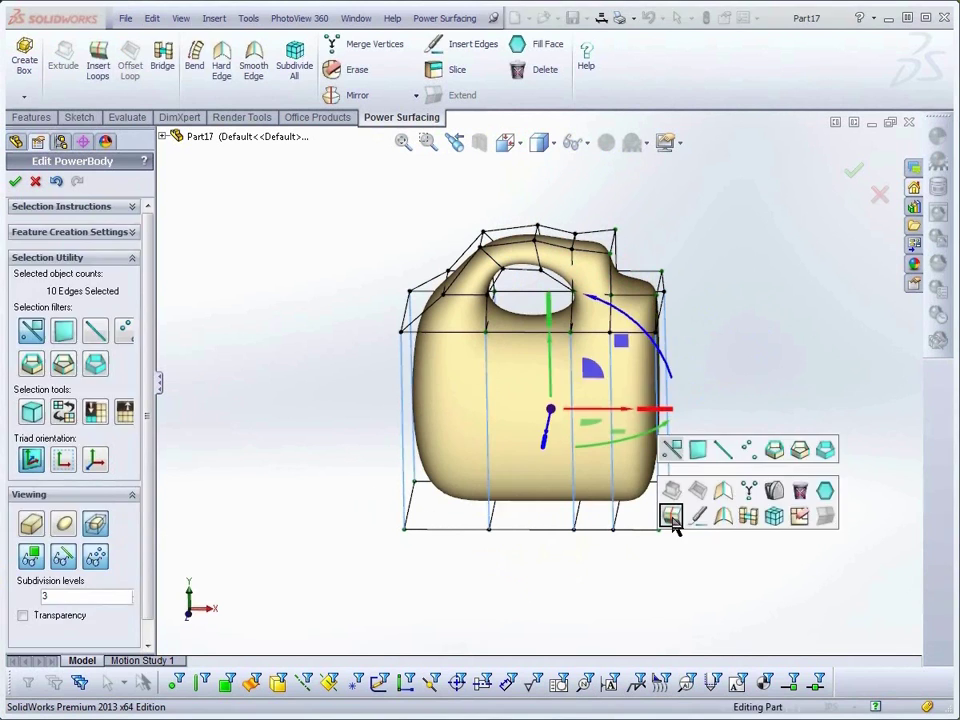
Insert two edge loops across the ring with a slide of 50
left_click(671, 516)
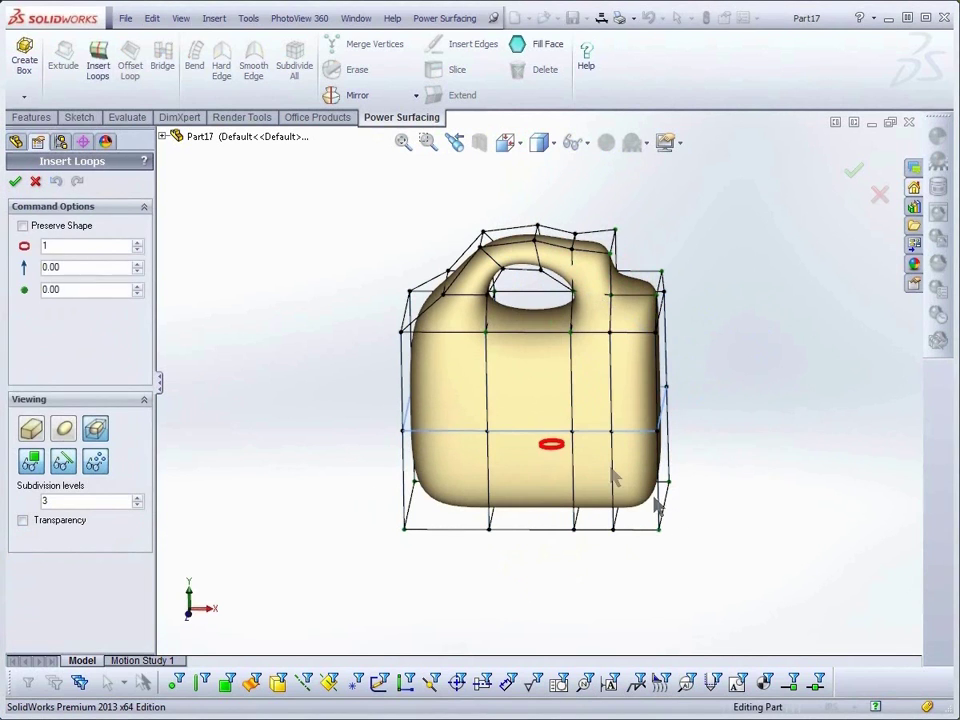
double_click(52, 245)
type("2")
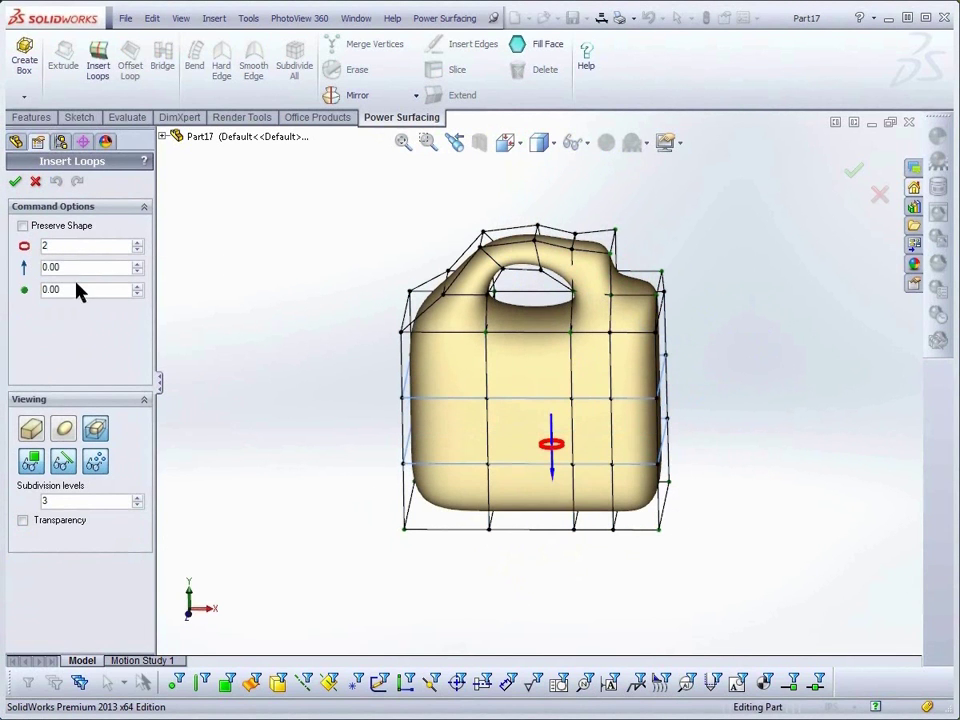
left_click_drag(71, 287, 18, 283)
type("50")
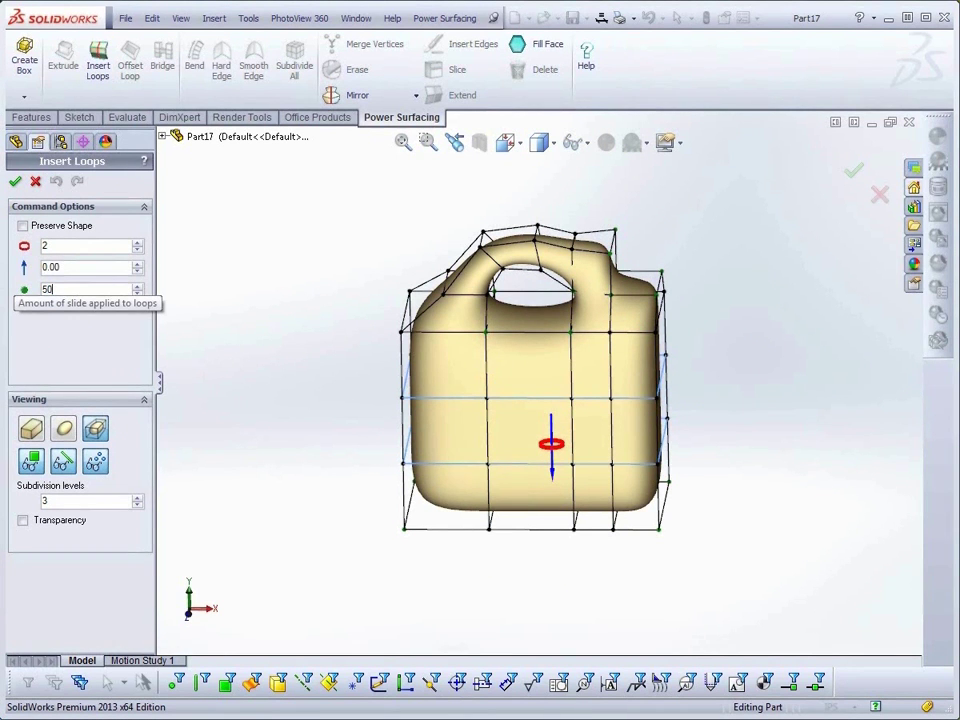
key("Return")
type("5")
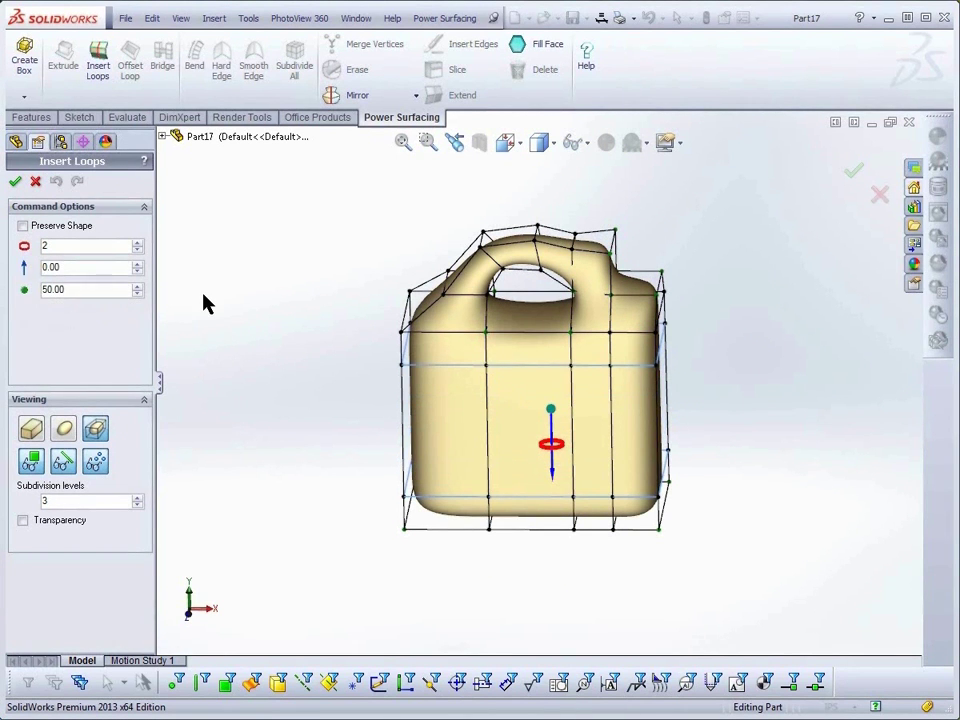
key("Return")
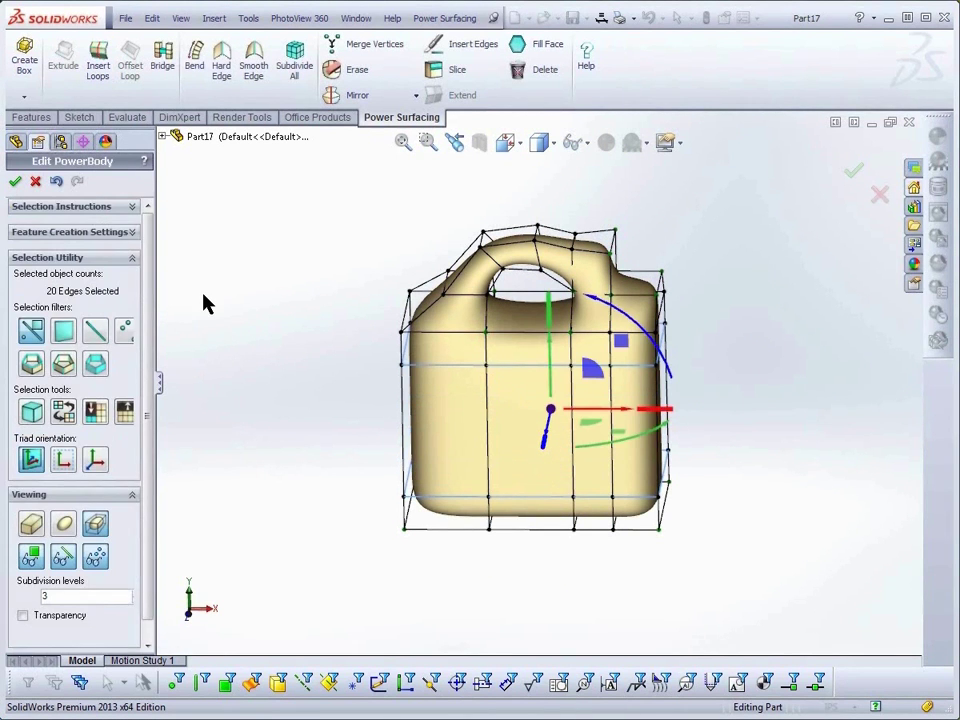
Hide the control cage to show the smooth can, then select the 18-edge side loop
left_click(342, 551)
middle_click_drag(386, 600, 382, 556)
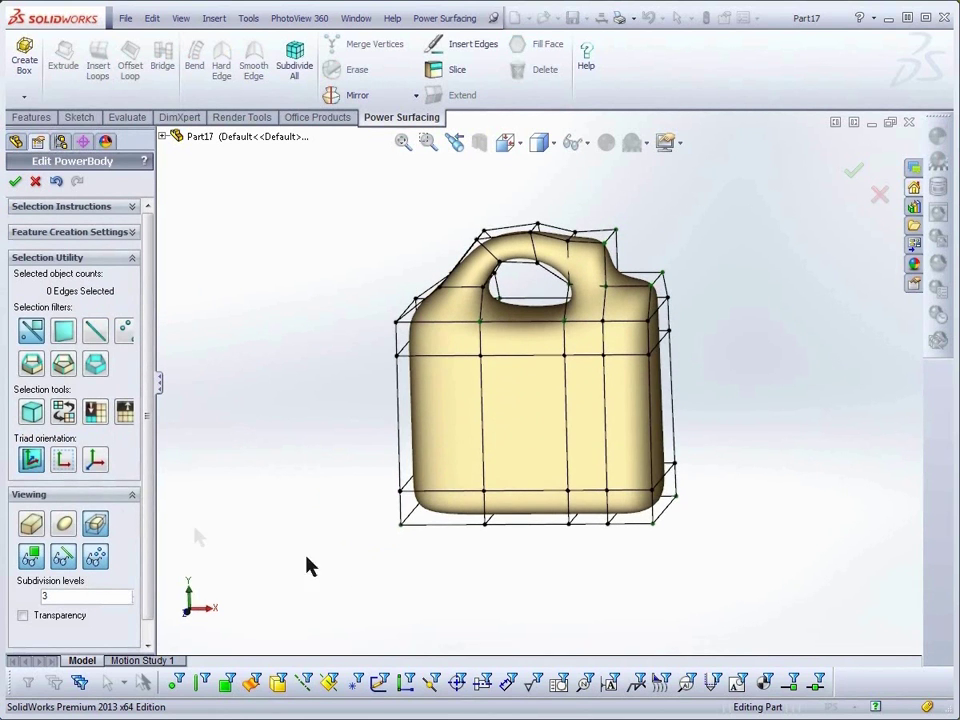
left_click(65, 526)
mouse_move(418, 601)
middle_mouse_down()
mouse_move(414, 589)
mouse_move(423, 597)
middle_mouse_up()
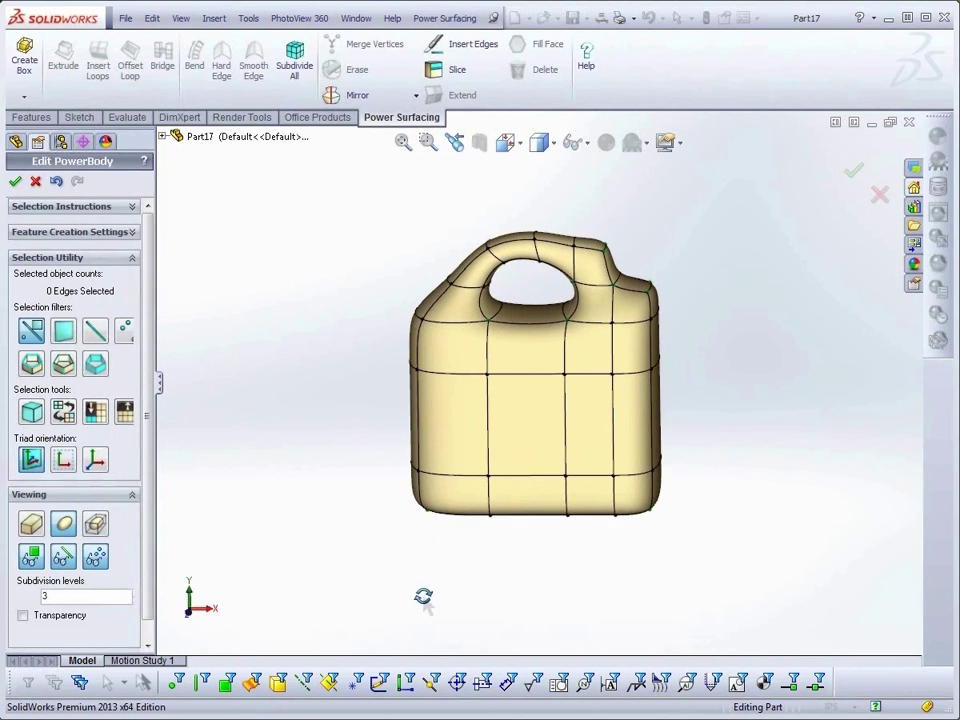
left_click(456, 531)
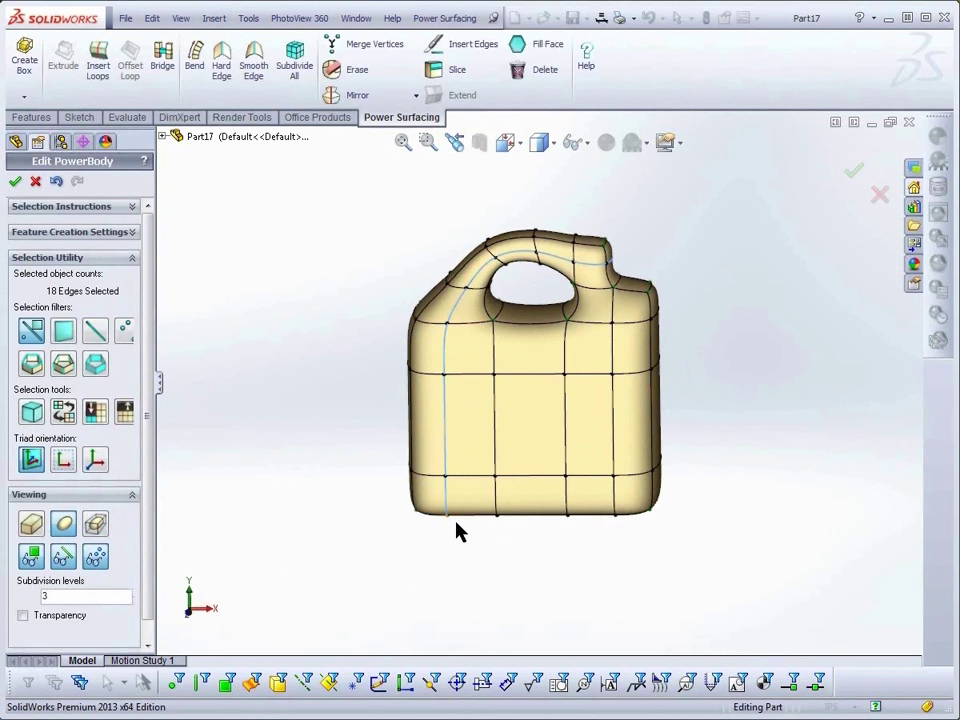
With the Face filter on, box-select the 15-face panel on the can's lower front
mouse_move(530, 613)
middle_mouse_down()
mouse_move(529, 585)
mouse_move(534, 602)
middle_mouse_up()
key("s")
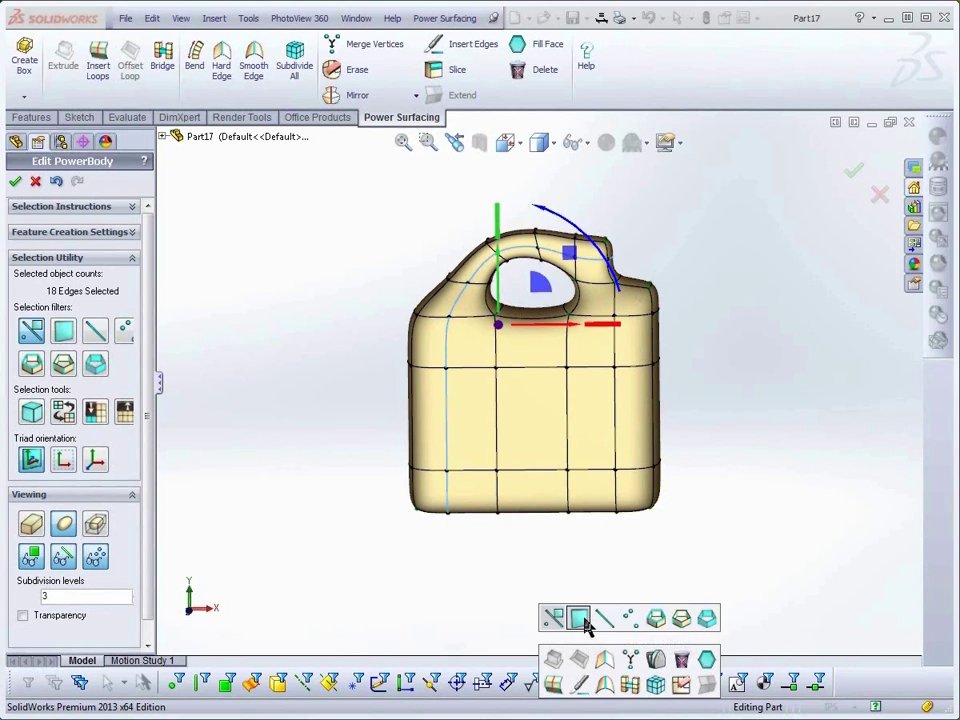
left_click(580, 619)
left_click_drag(503, 440, 466, 394)
Smooth the boundary edges of the selected face region
key("s")
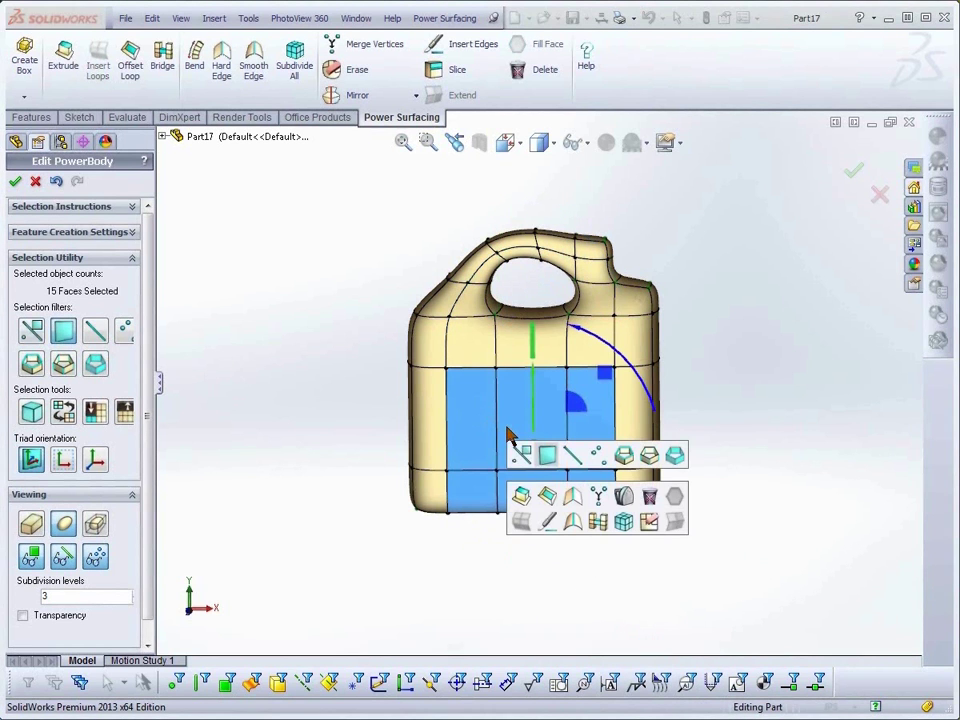
left_click(579, 507)
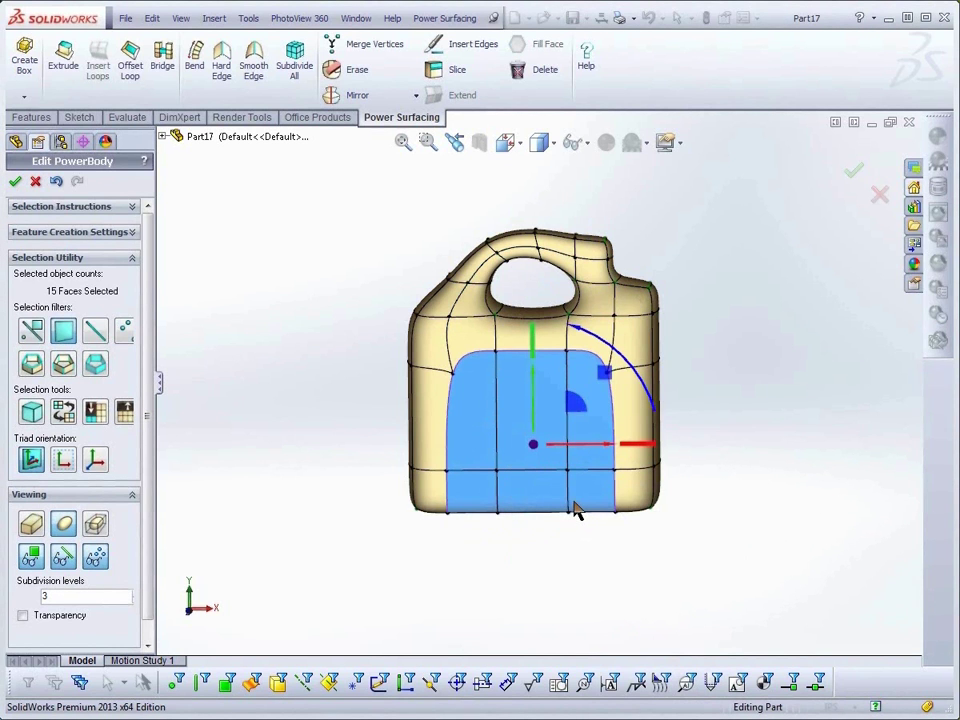
key("s")
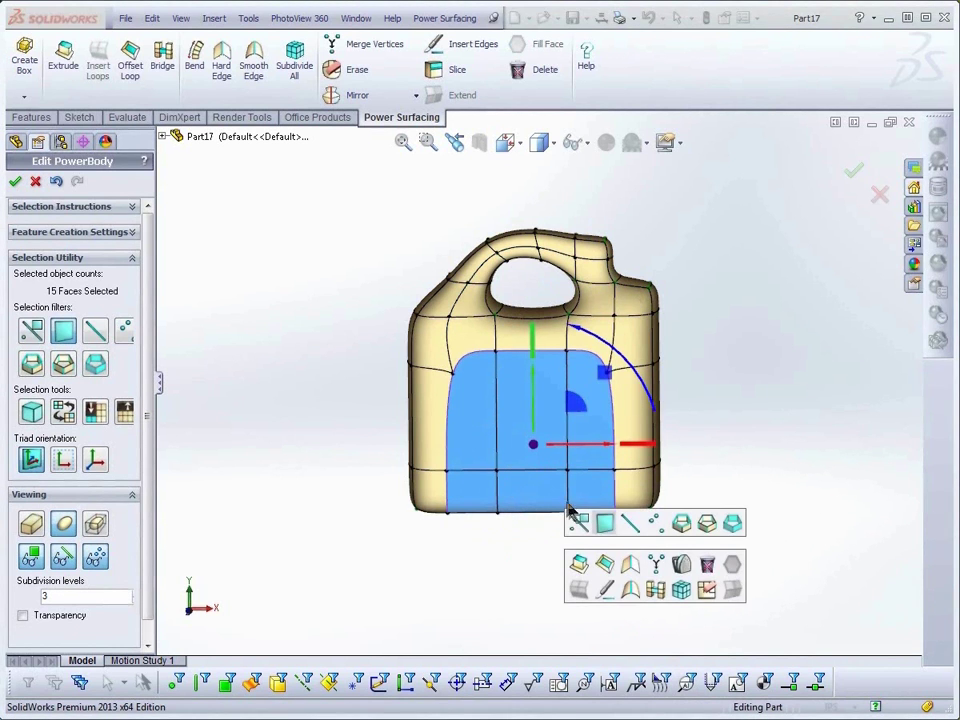
Add an offset loop of edges inside the selected front faces
left_click(604, 566)
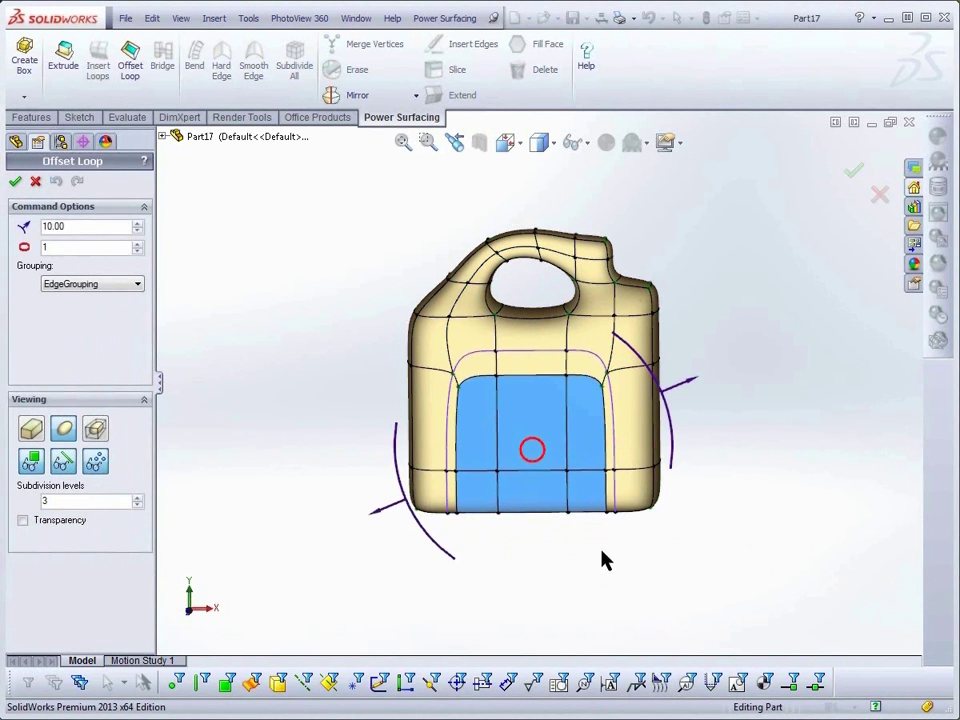
key("Return")
key("s")
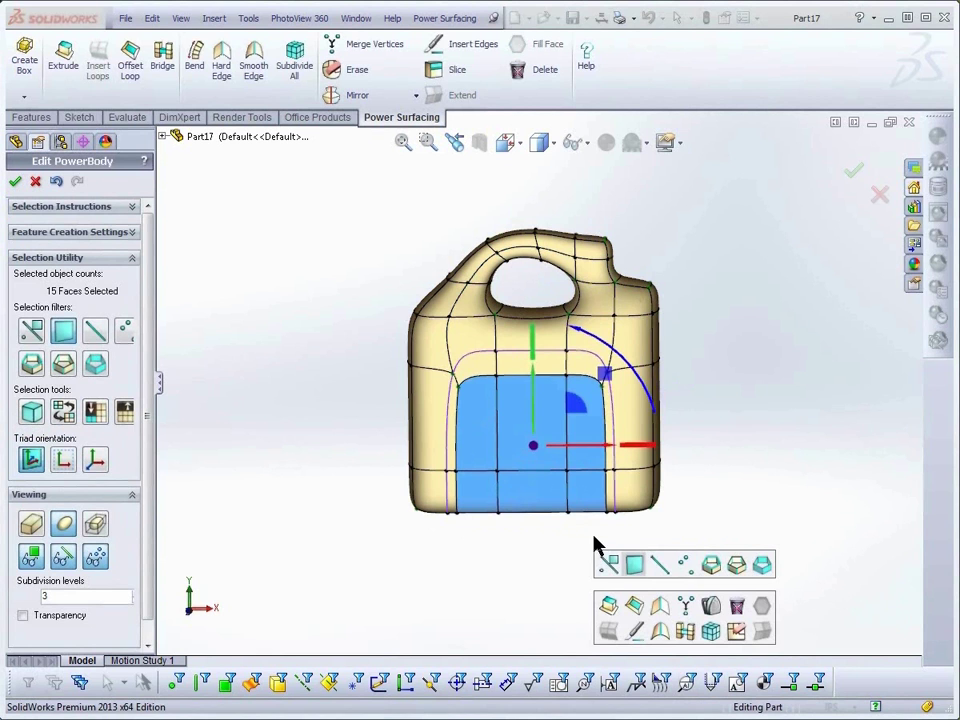
left_click(660, 606)
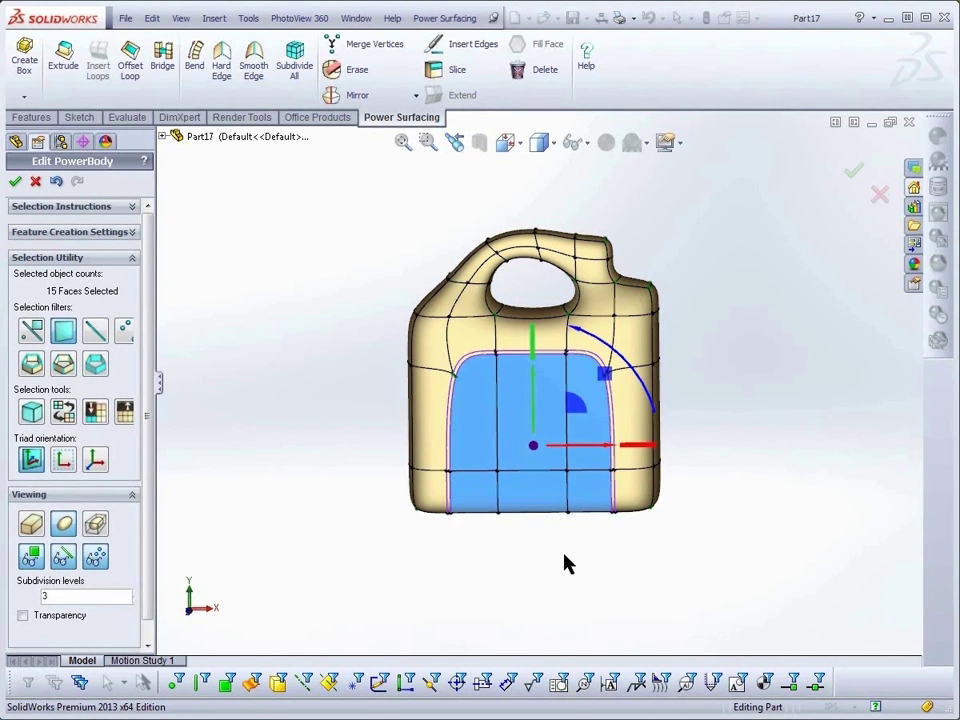
Push the front panel slightly into the can and finish the PowerBody edit
middle_click_drag(564, 565, 536, 573)
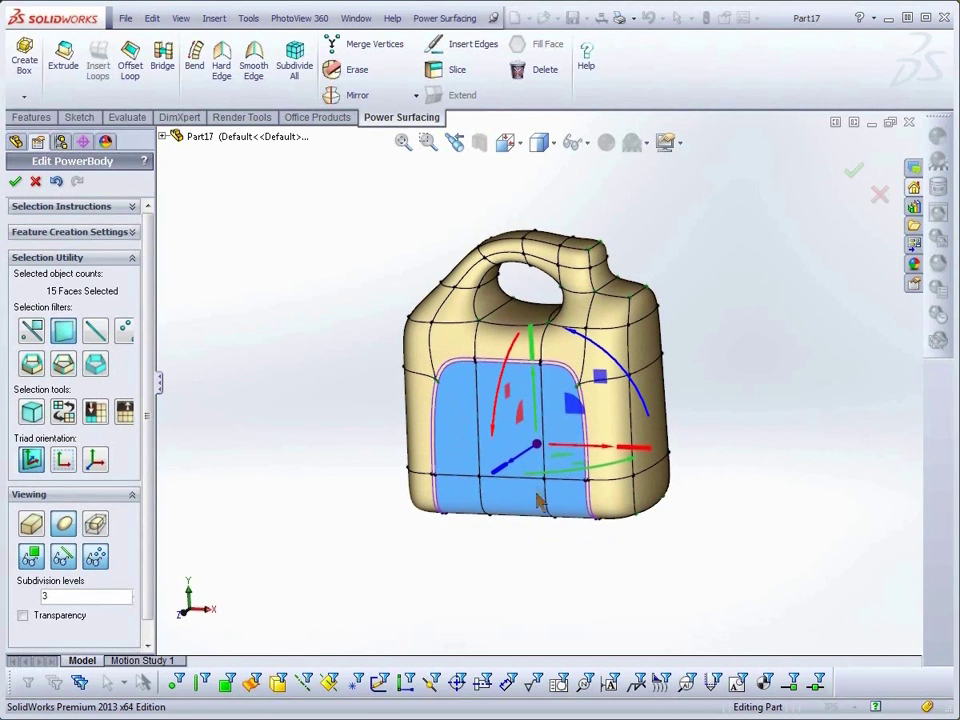
left_click_drag(540, 452, 542, 462)
middle_click_drag(504, 600, 517, 570)
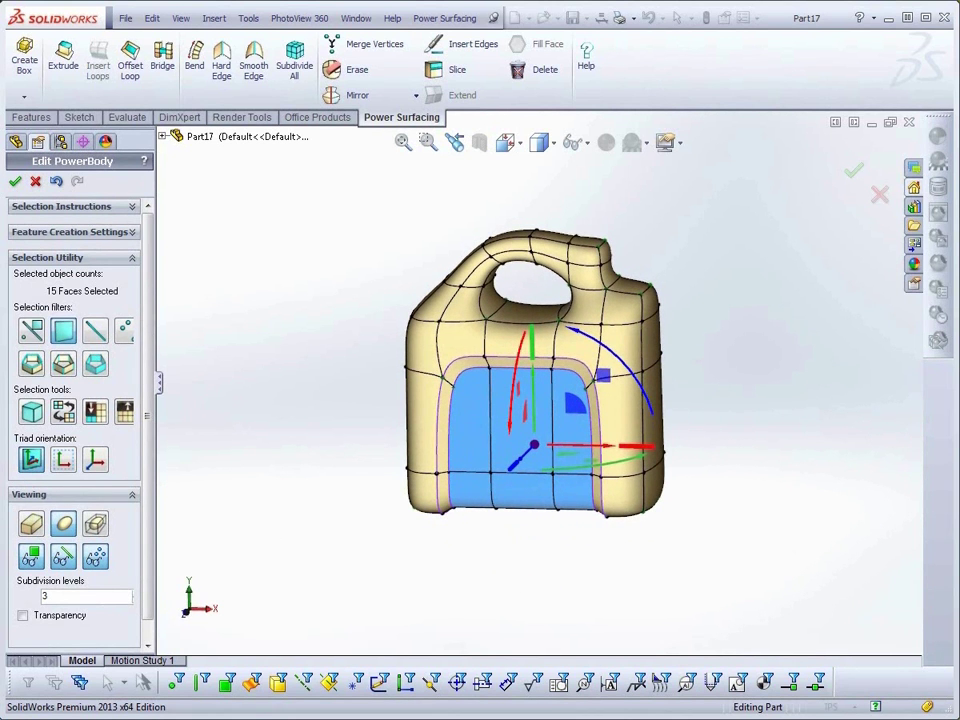
left_click(16, 183)
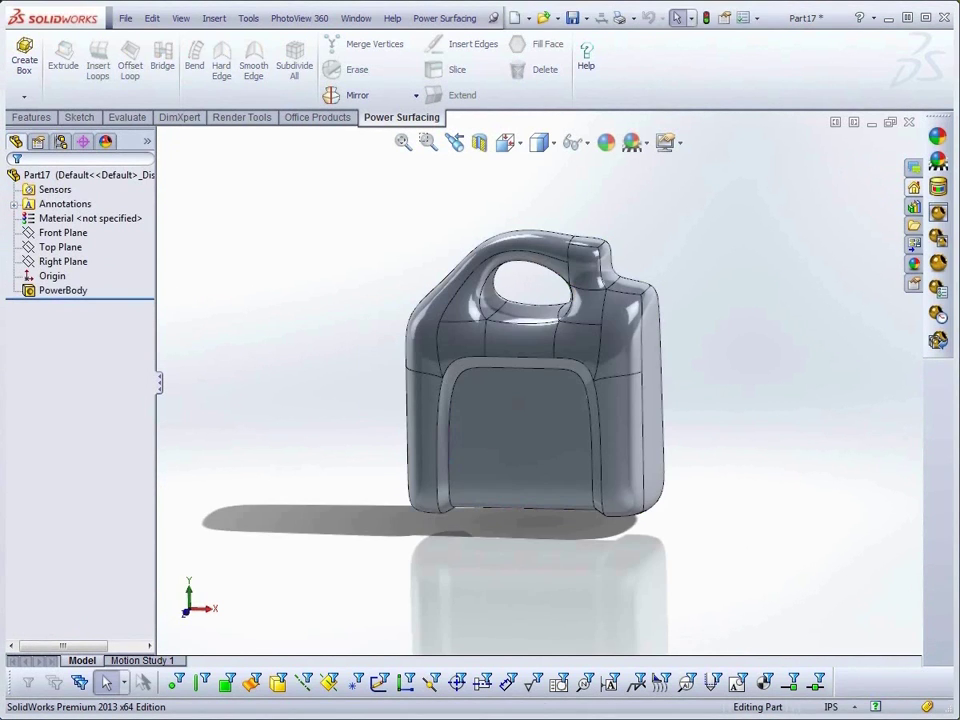
Switch to the Front view and start a sketch on the Front Plane
left_click(506, 150)
left_click(533, 228)
left_click(100, 234)
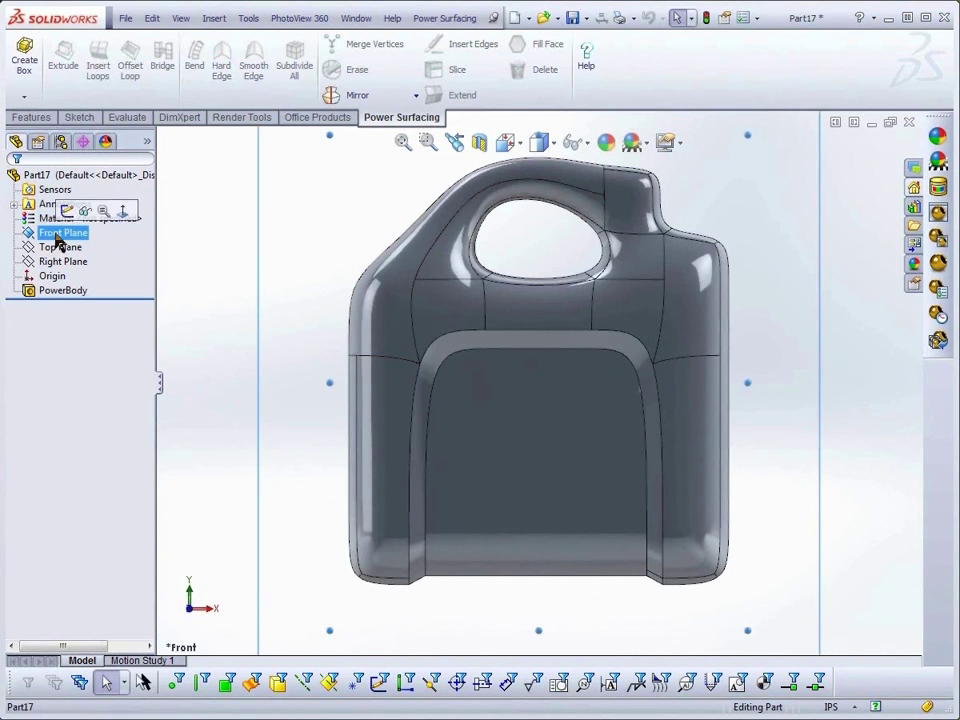
left_click(67, 212)
Draw a short diagonal line at the can's upper-left shoulder and exit the sketch
left_click(104, 44)
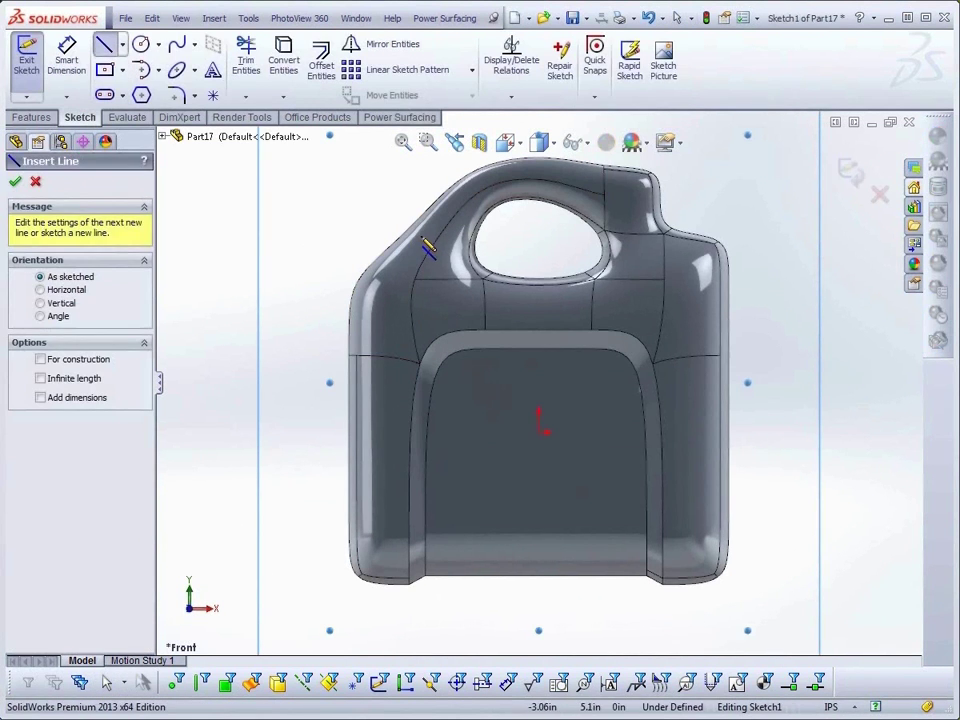
left_click(419, 233)
left_click(373, 181)
key("Escape")
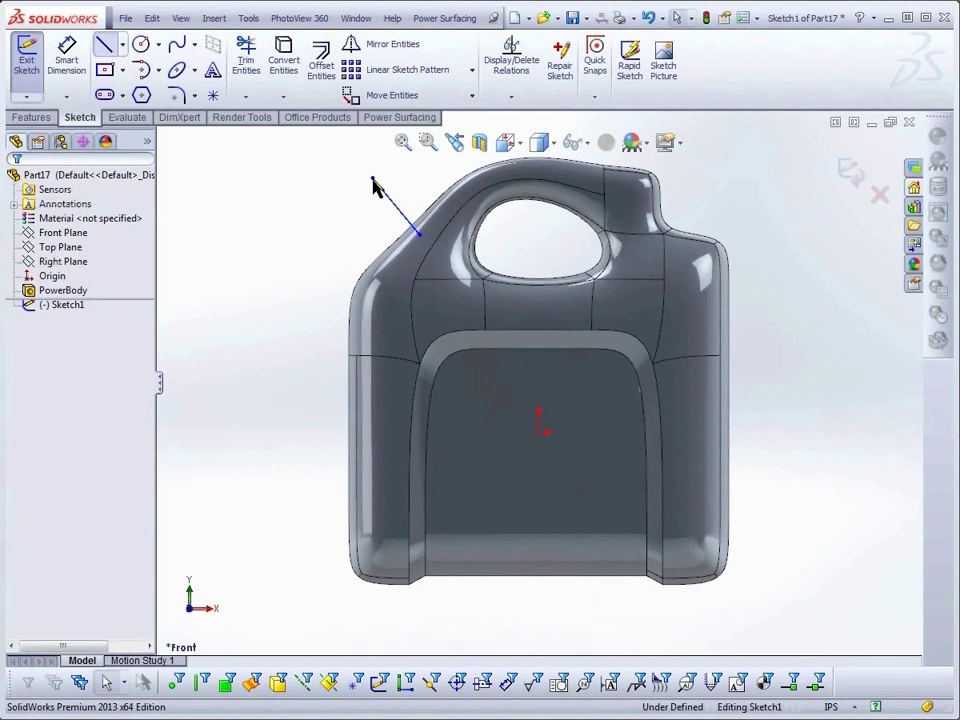
left_click(26, 52)
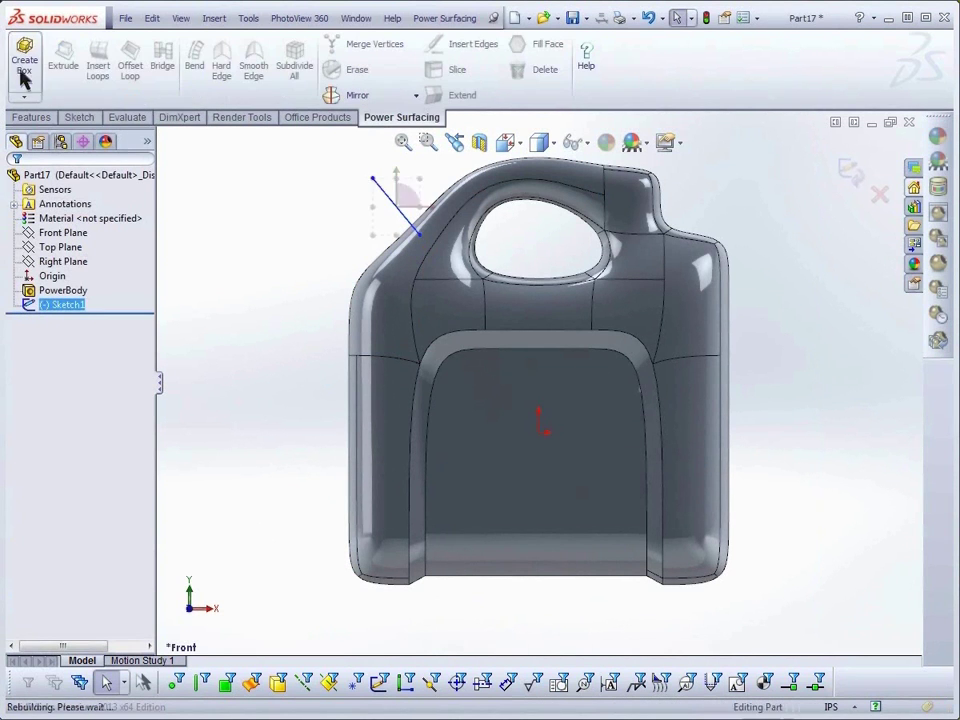
left_click(46, 120)
left_click(635, 97)
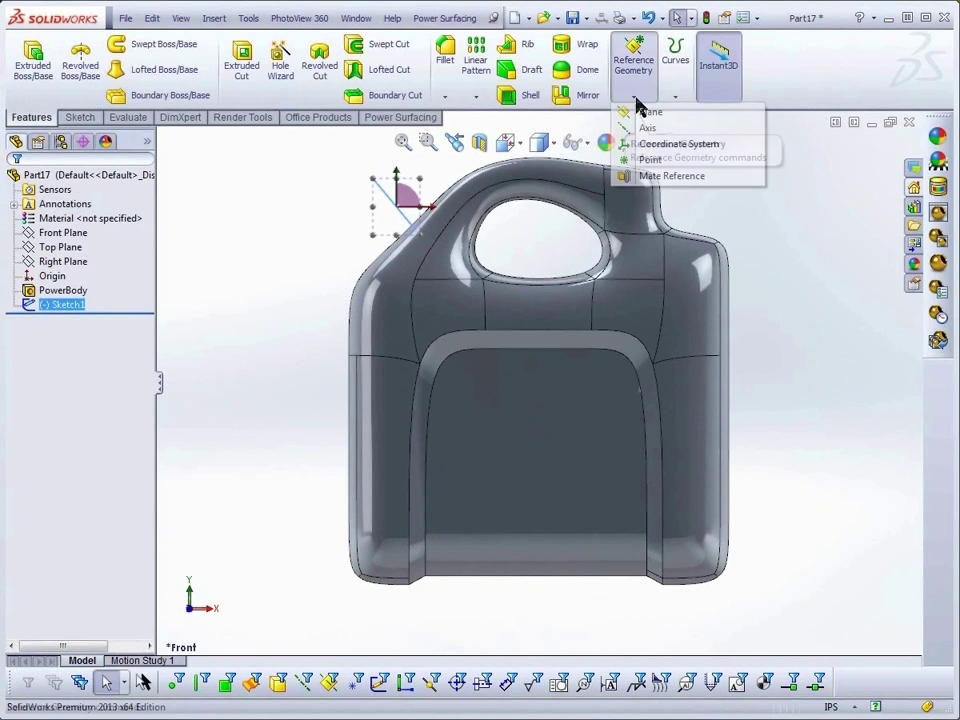
Create Plane1 perpendicular to the shoulder line through its end point
left_click(645, 119)
left_click(403, 206)
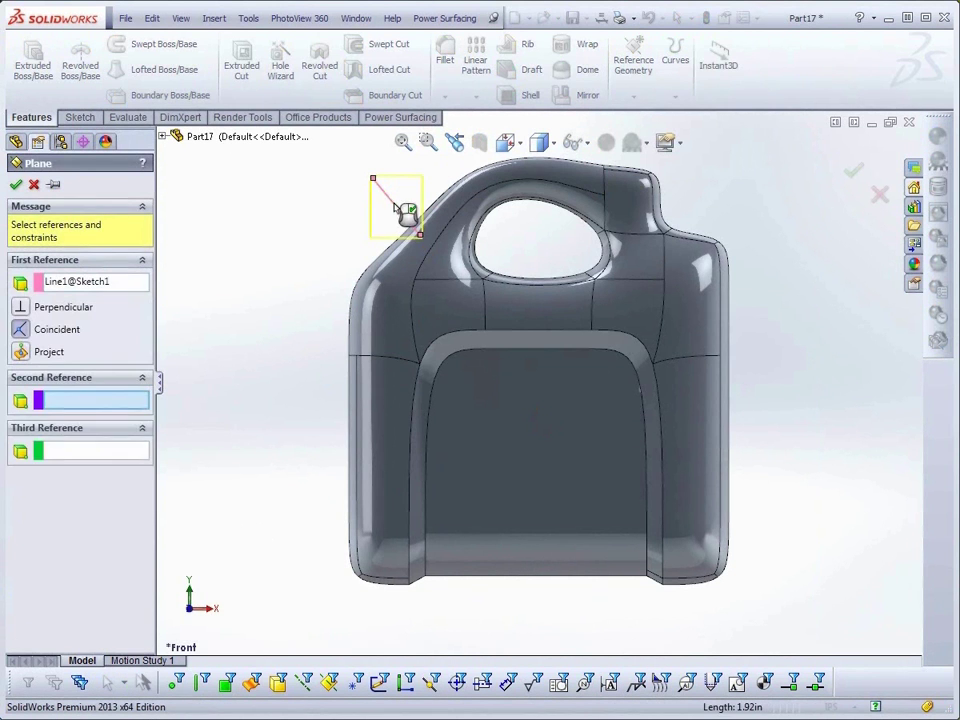
left_click(423, 237)
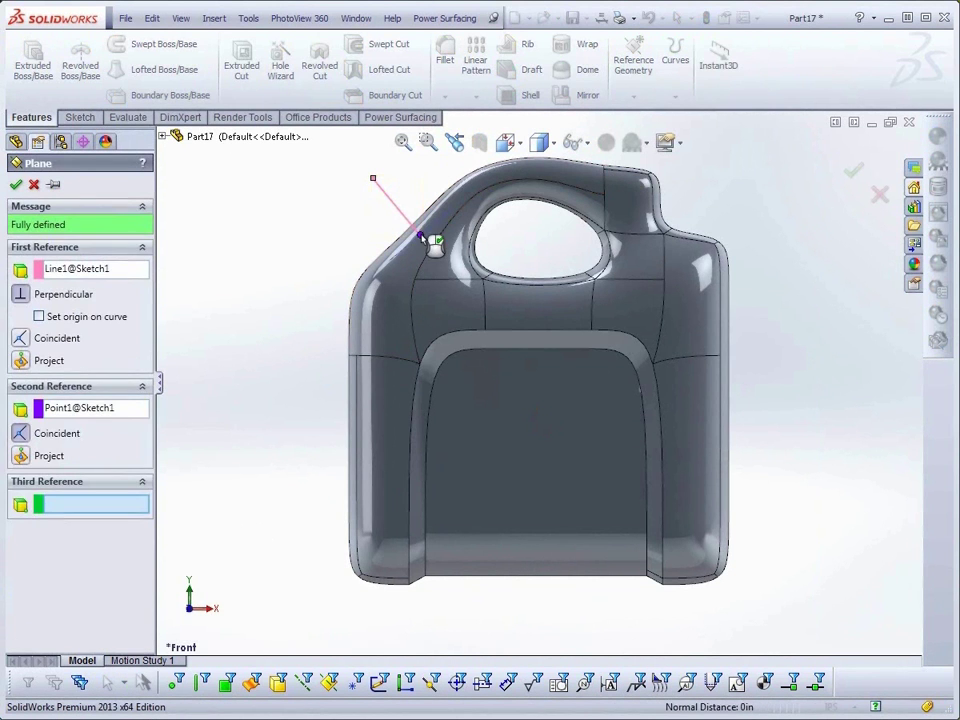
left_click(16, 186)
Sketch a small spout circle on Plane1 centred on the shoulder line's end
middle_click_drag(193, 229, 293, 293)
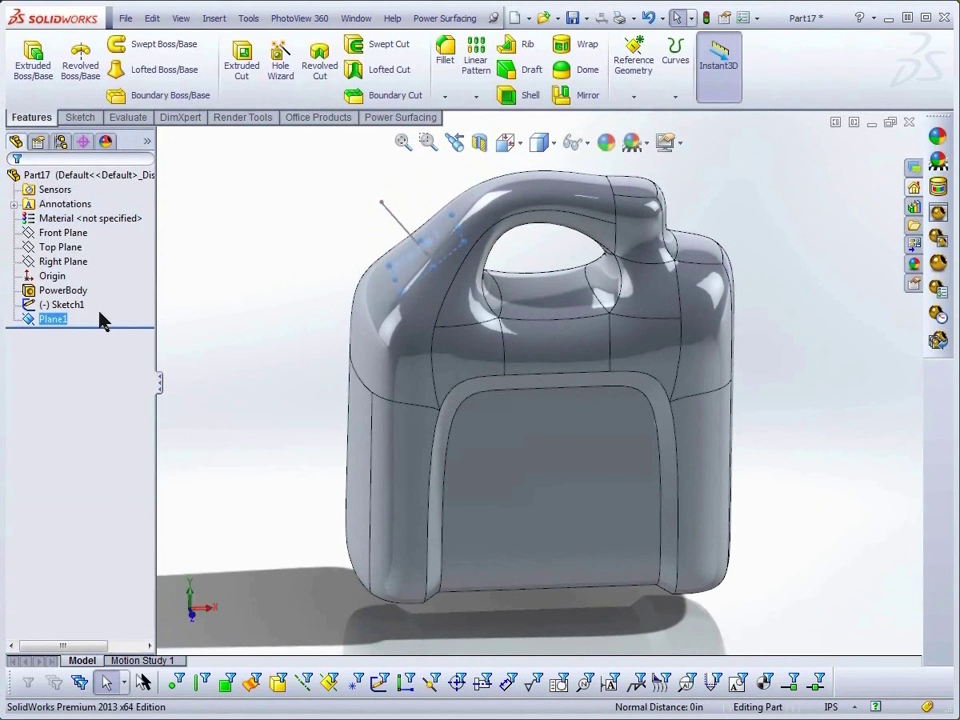
left_click(62, 304, "ctrl")
left_click(68, 292)
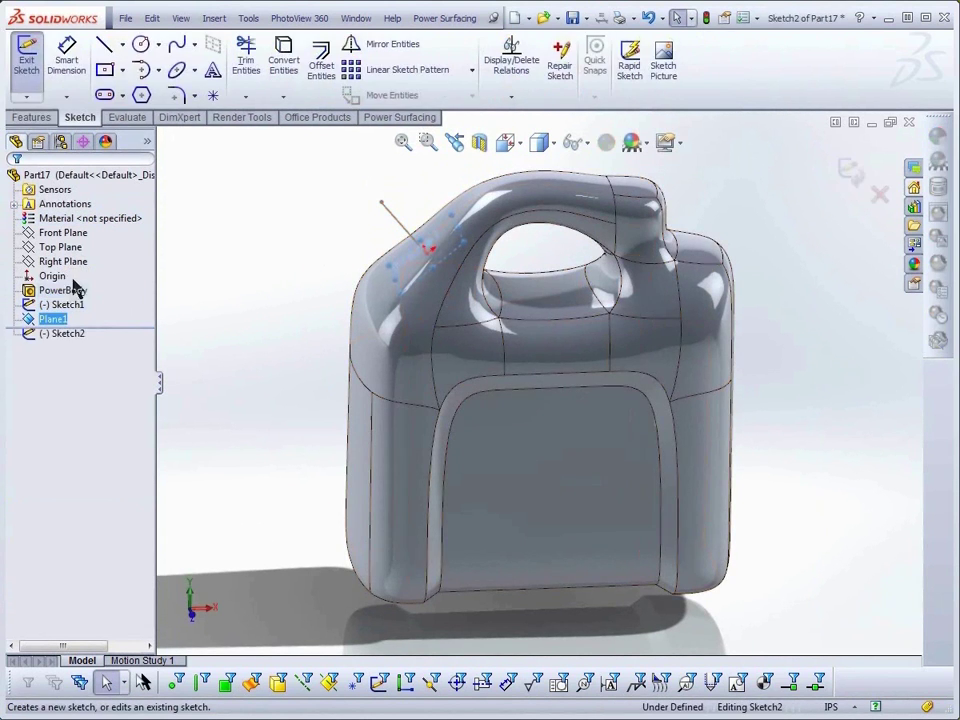
left_click(141, 45)
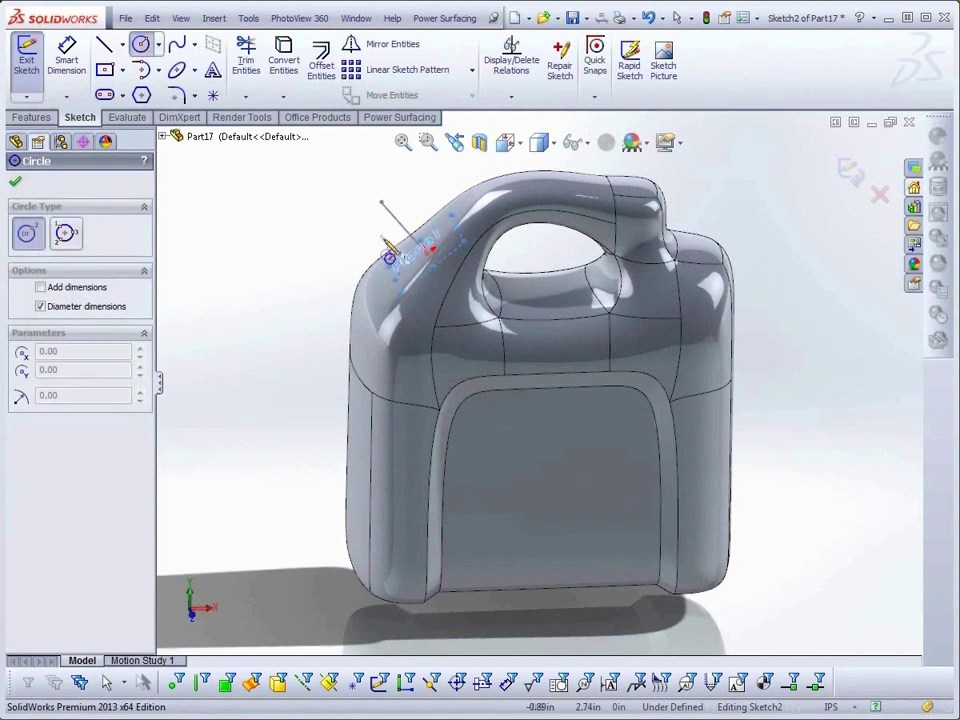
left_click(427, 249)
left_click(401, 291)
left_click(27, 58)
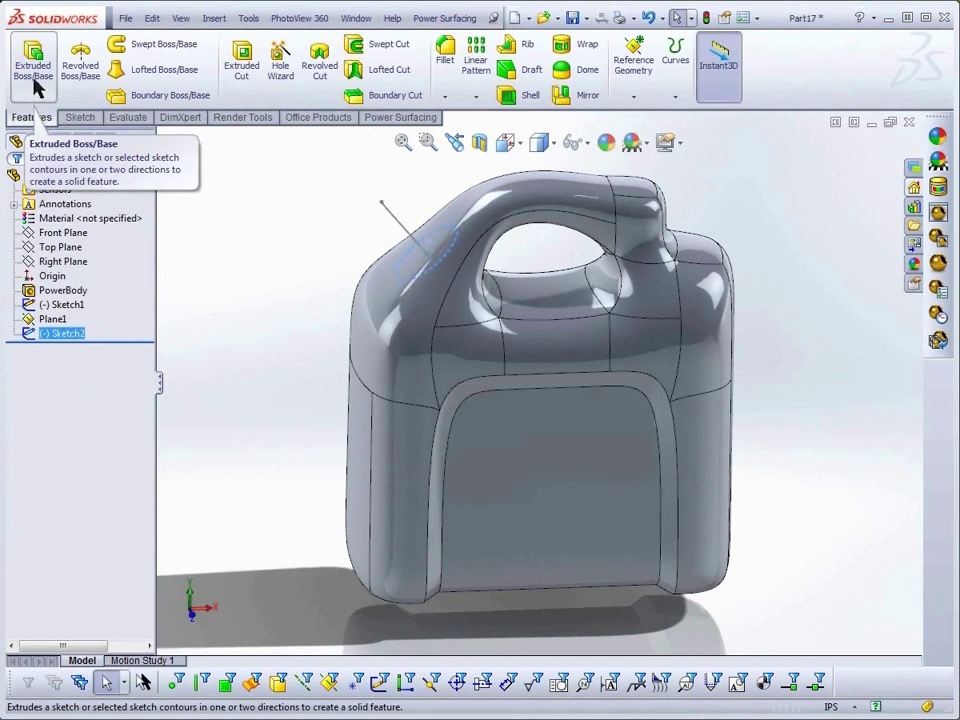
Extrude the circle 1.24 in into the spout as Boss-Extrude1
left_click(34, 84)
left_click_drag(427, 254, 392, 210)
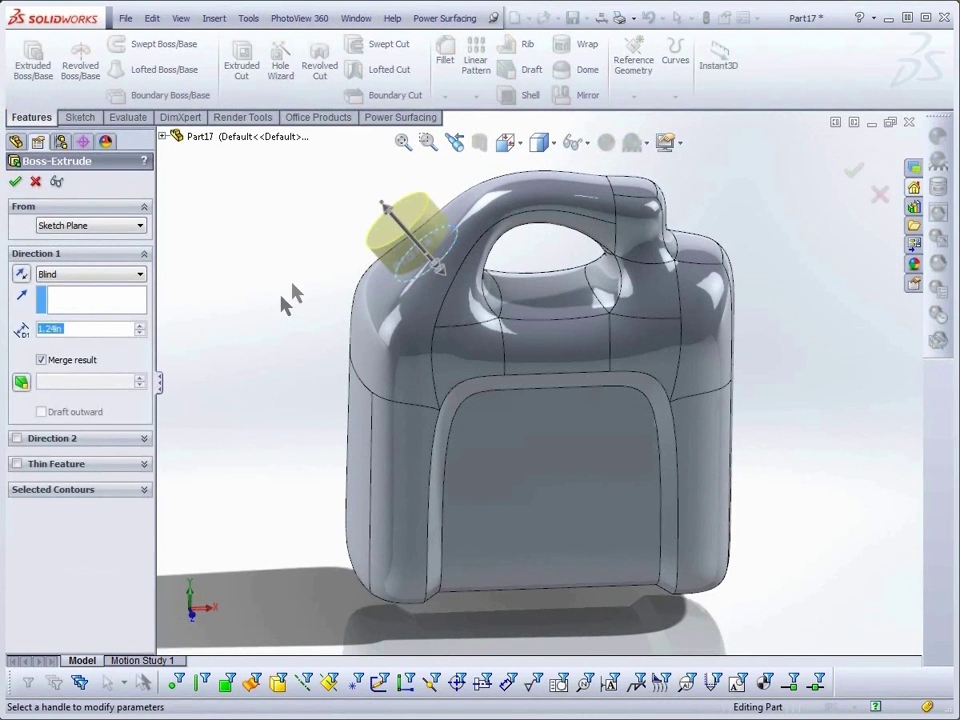
left_click(15, 182)
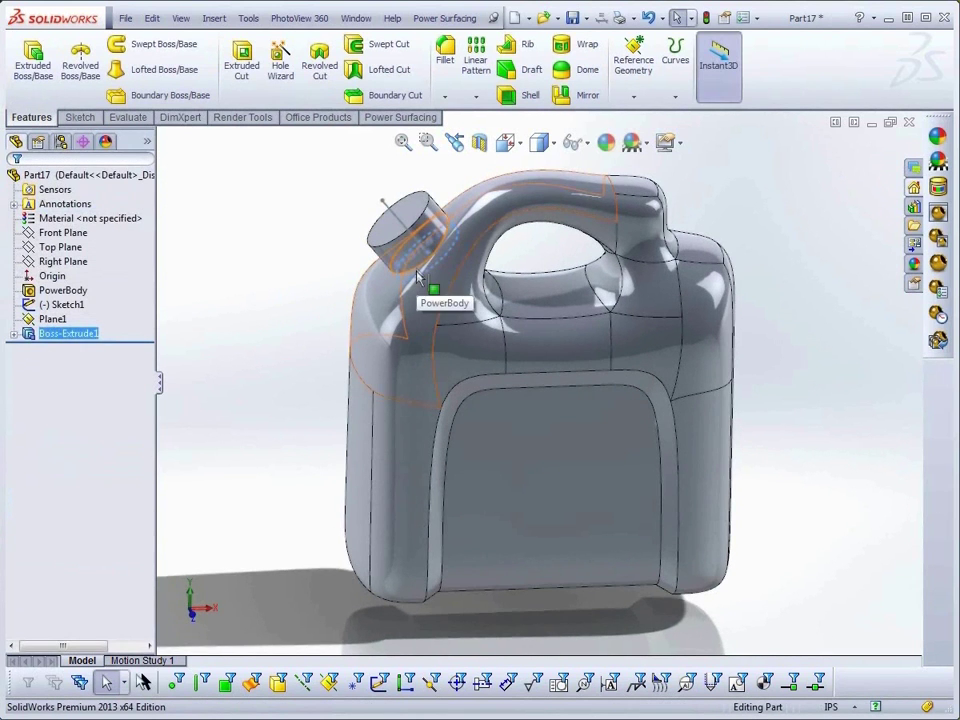
Fillet the spout's base edge with a 0.2 in radius as Fillet1
left_click(420, 275)
left_click(445, 55)
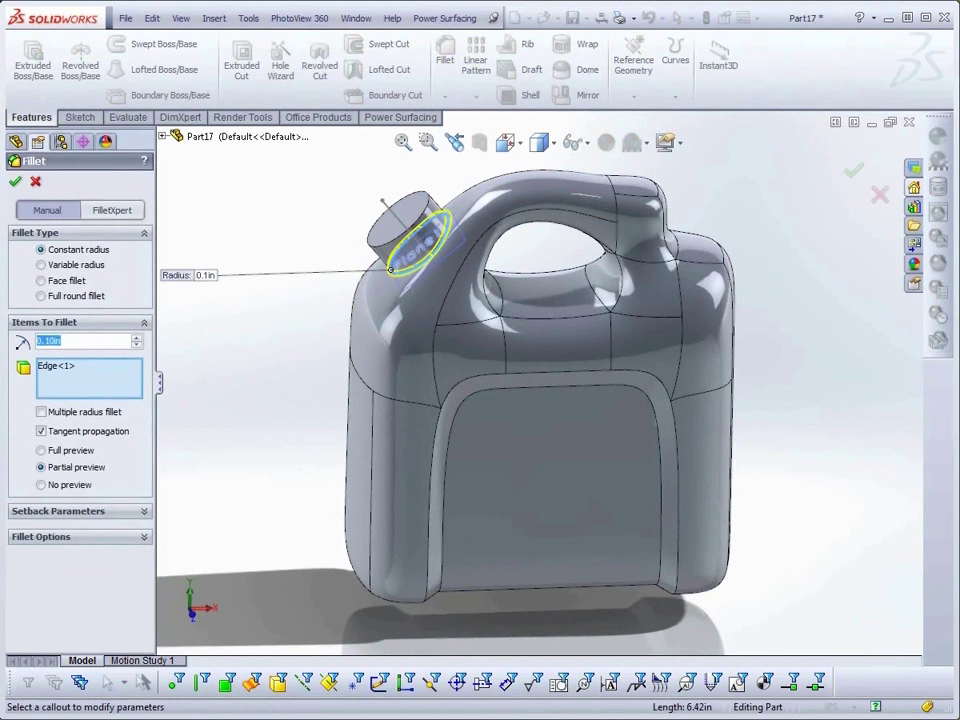
type("0.2")
key("Return")
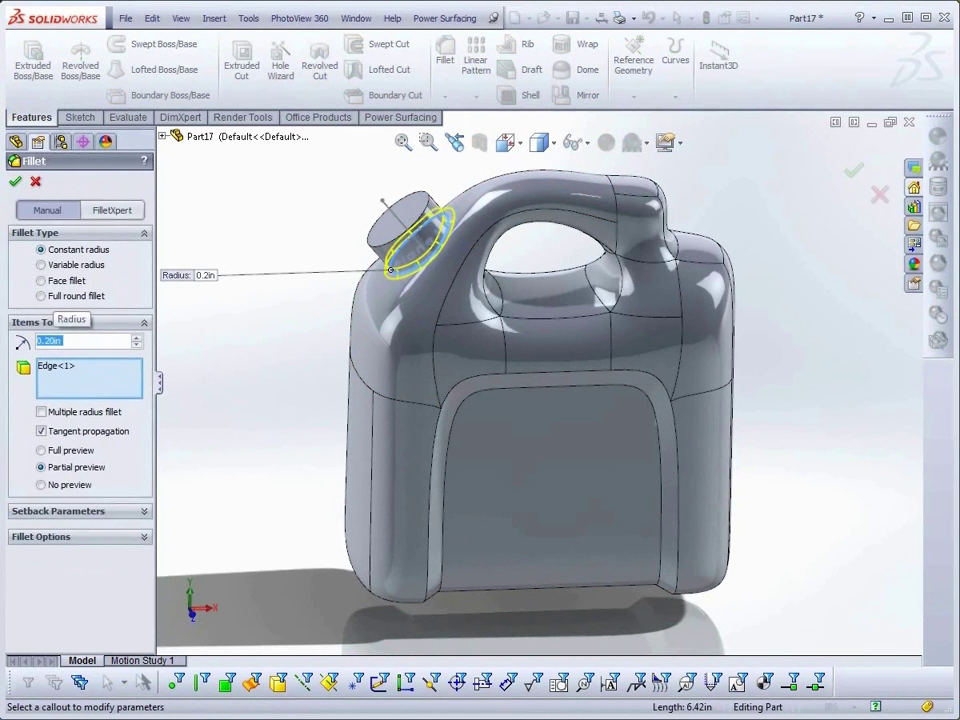
left_click(14, 181)
middle_click_drag(210, 450, 285, 500)
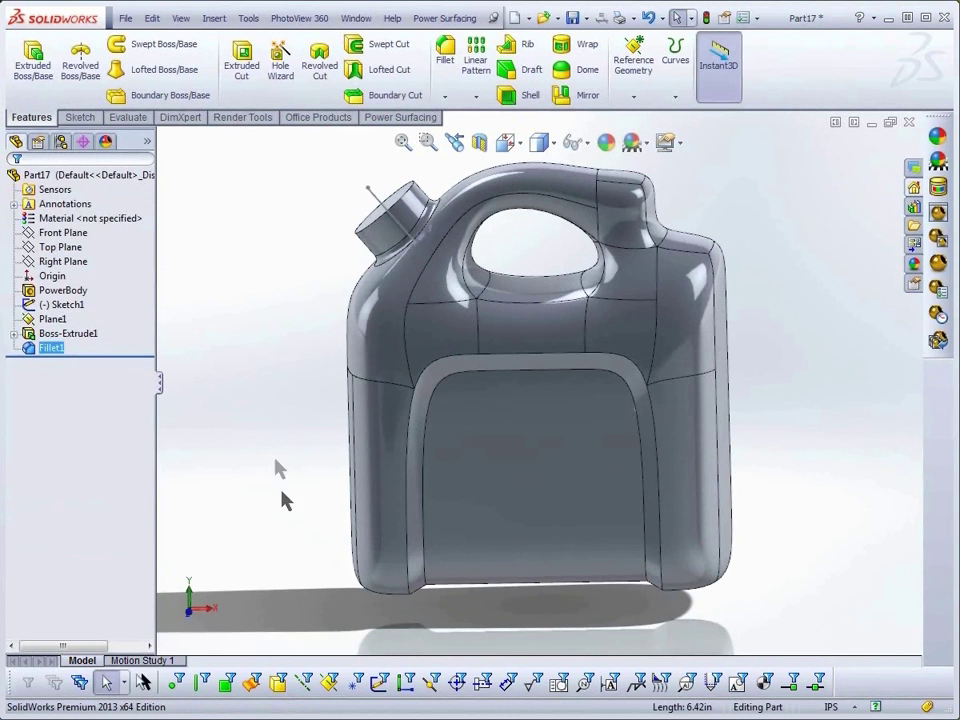
Round the inset panel's two edge loops with 0.2 in fillets, Fillet2 and Fillet3
left_click(426, 490)
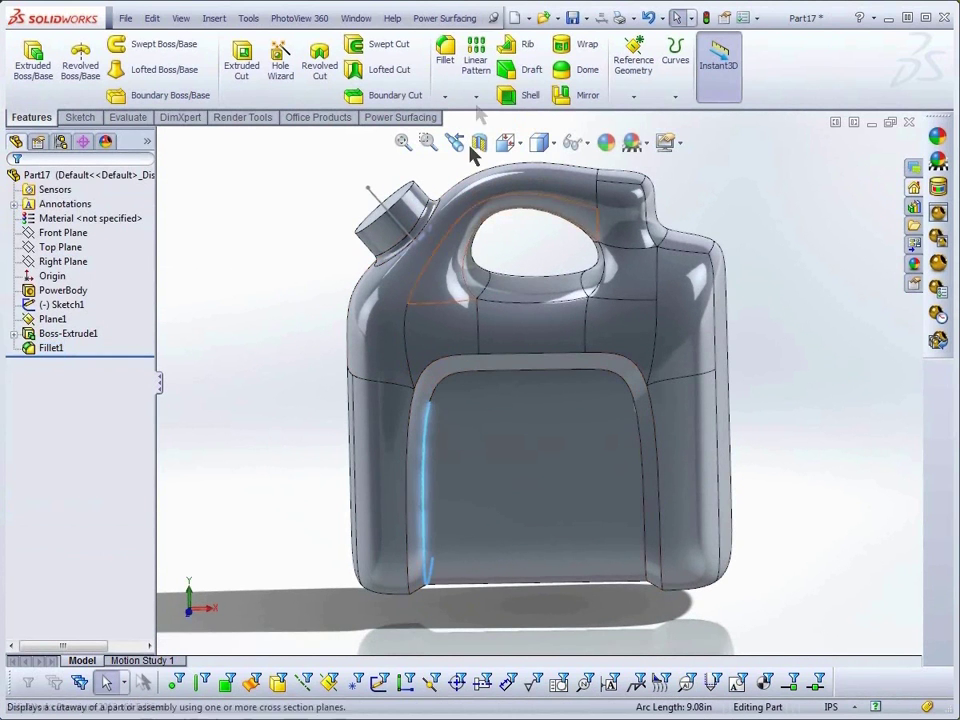
left_click(446, 60)
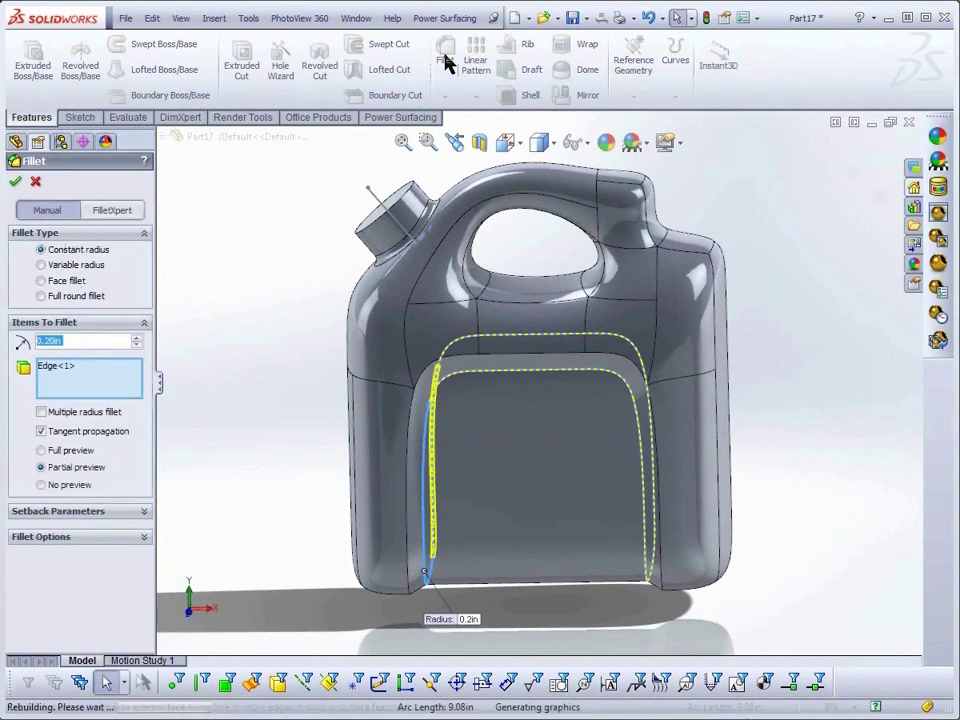
left_click(14, 181)
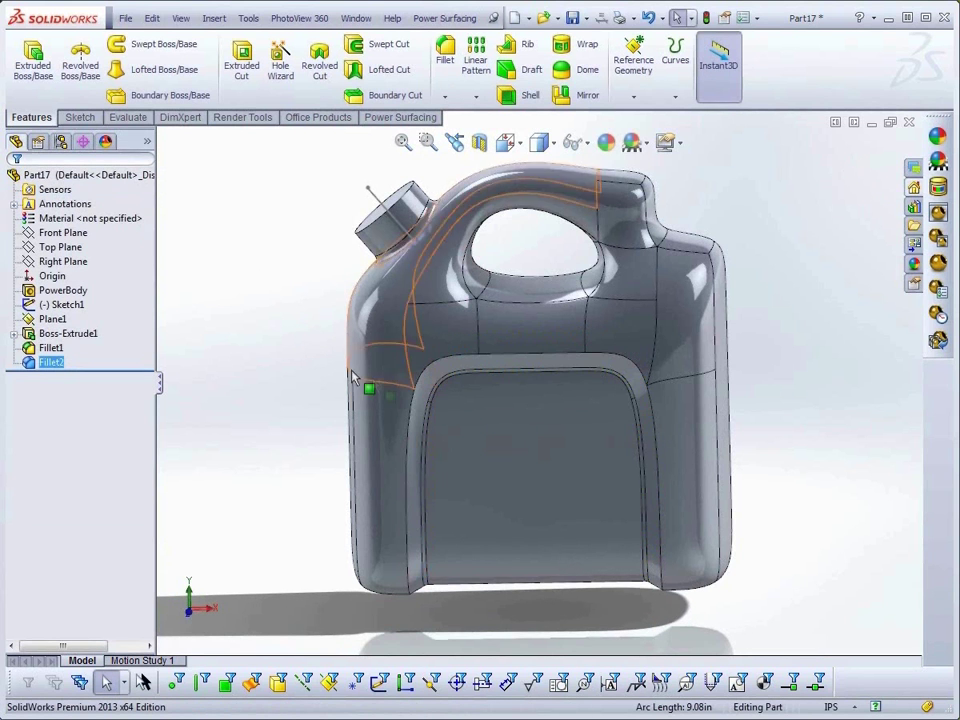
left_click(413, 407)
left_click(446, 50)
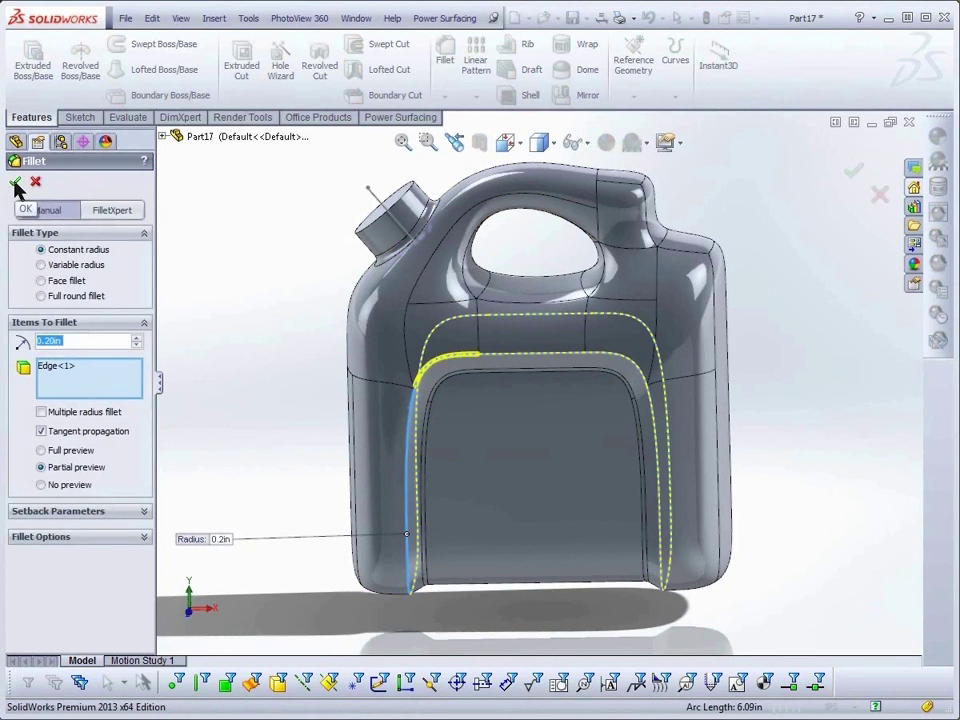
left_click(15, 183)
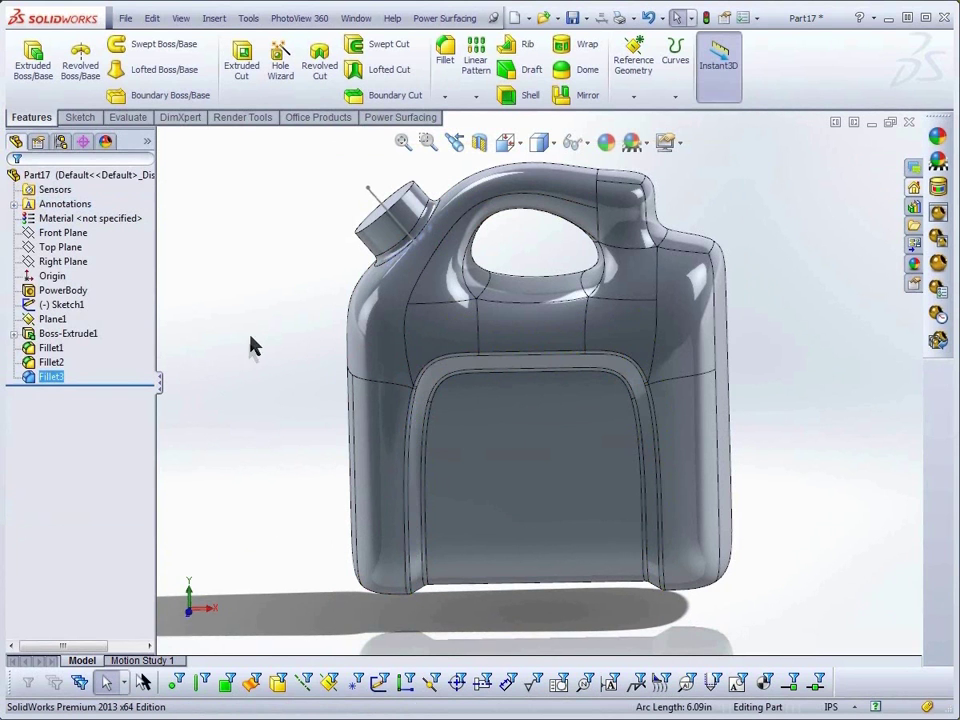
middle_click_drag(252, 345, 341, 311)
left_click(402, 250)
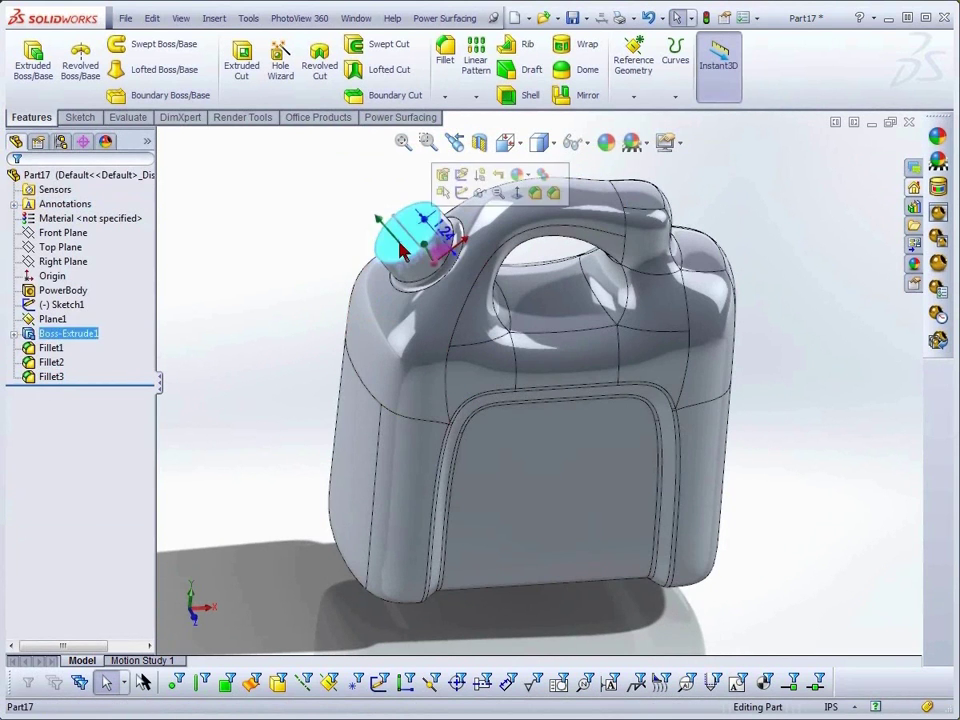
Shell the can to 0.10 in walls with the spout top face removed
left_click(530, 96)
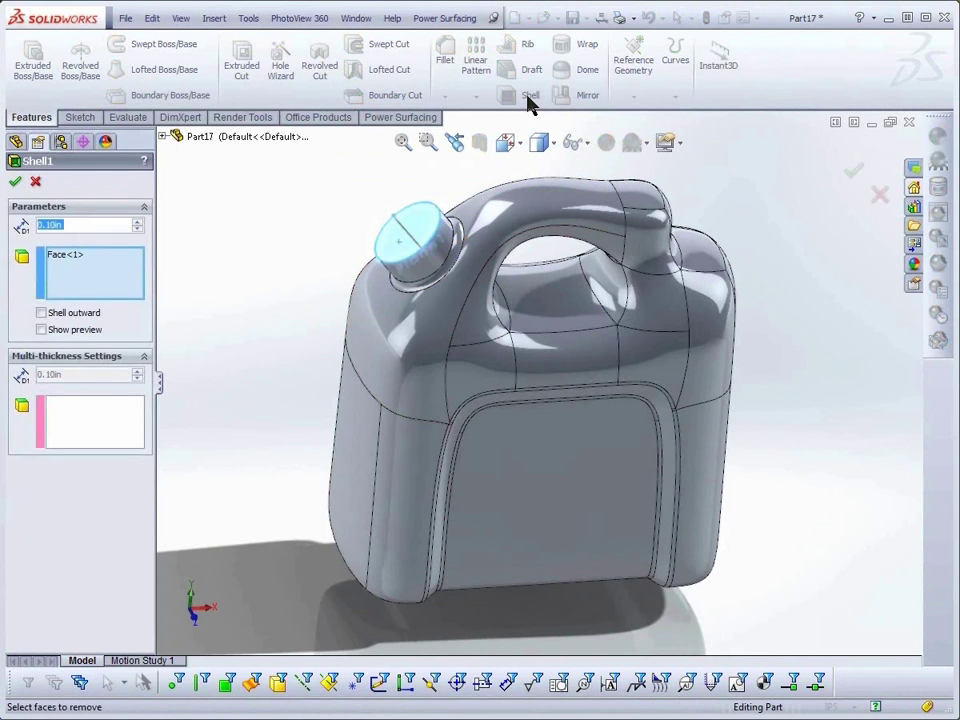
left_click(18, 184)
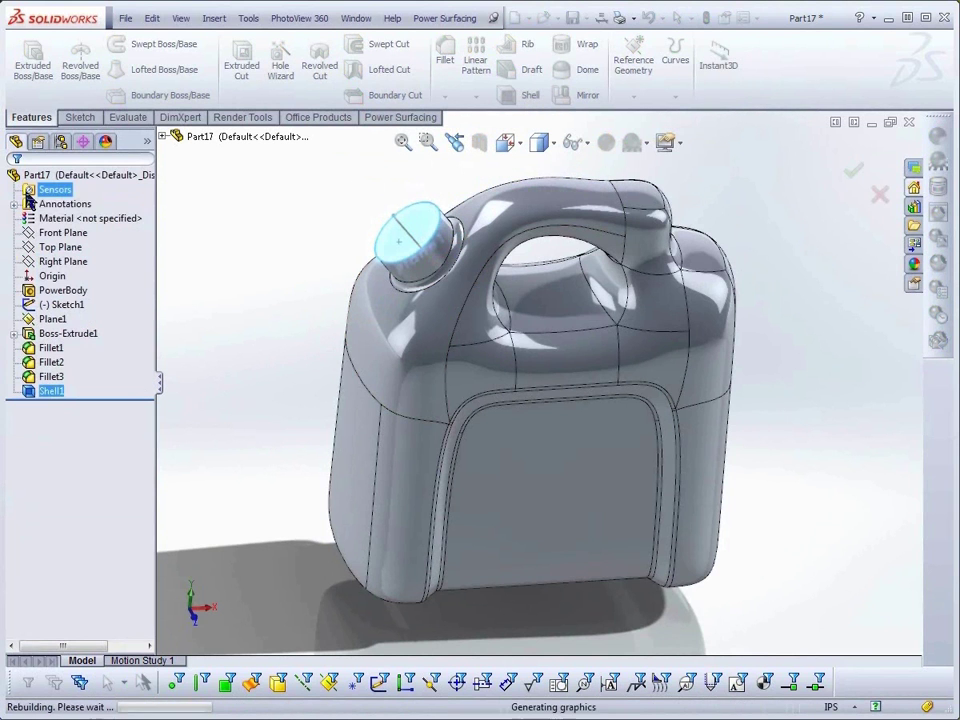
middle_click_drag(585, 489, 531, 418)
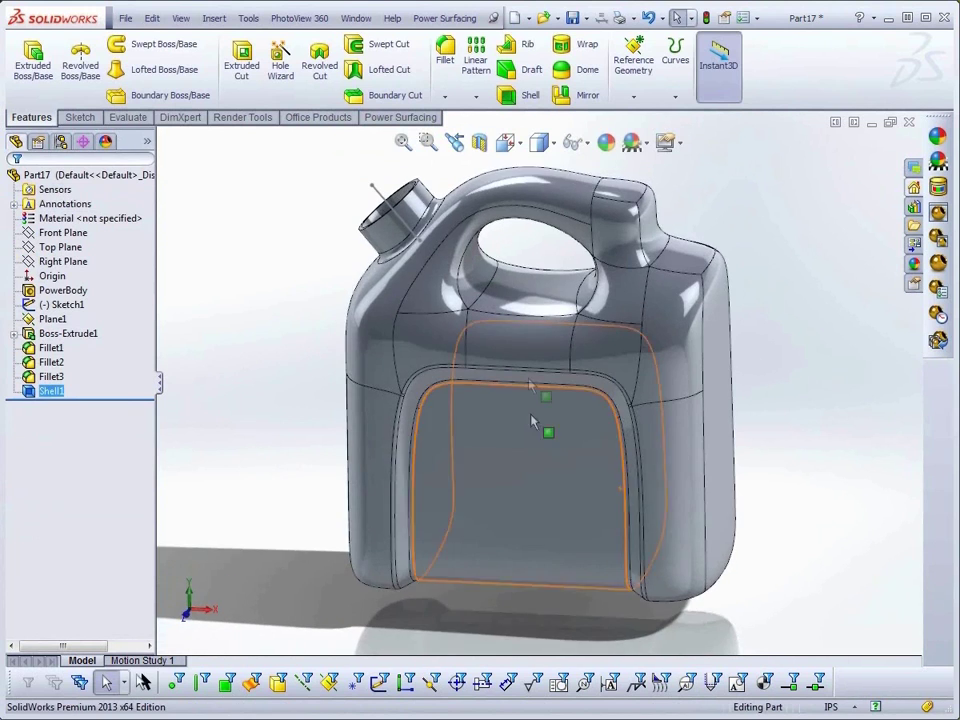
Inspect the walls in a Front Plane section offset 0.13 in, then cancel it
left_click(480, 145)
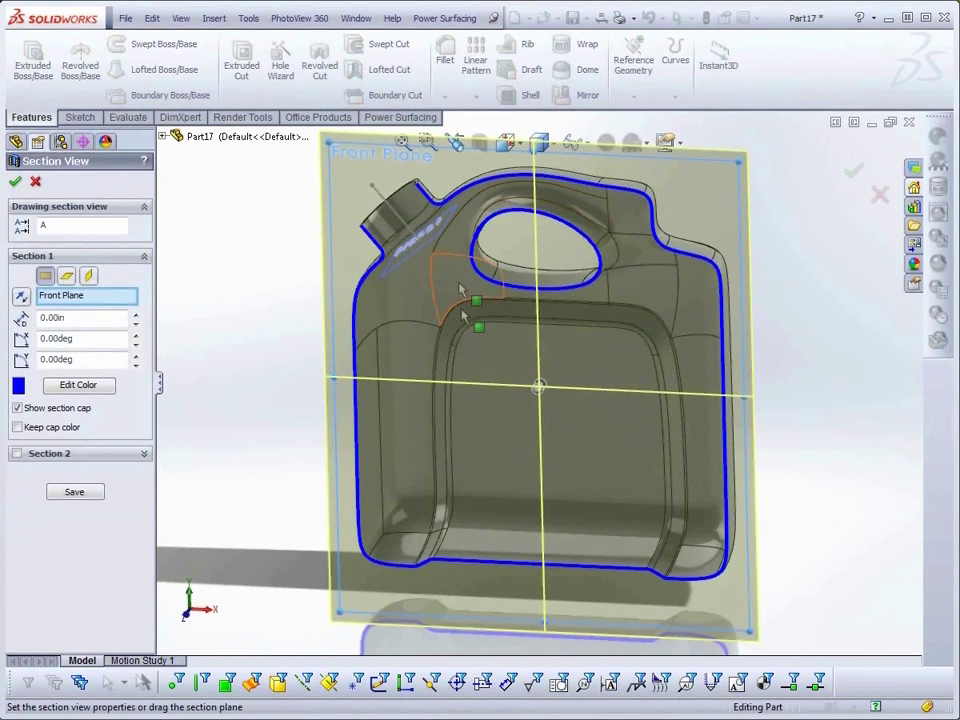
middle_click_drag(589, 483, 535, 410)
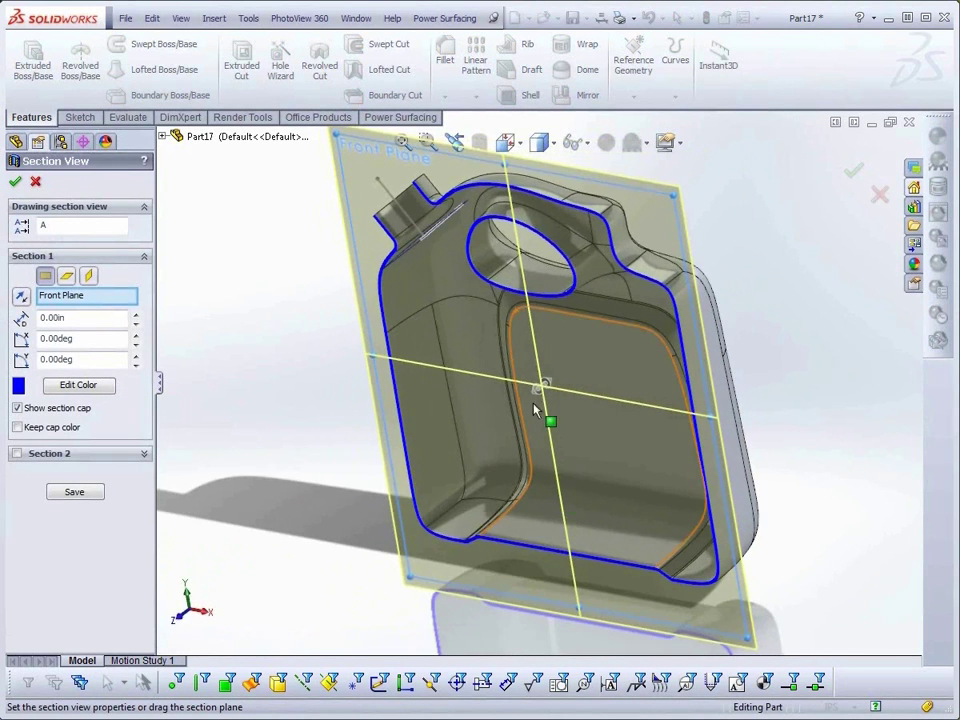
mouse_move(541, 390)
left_mouse_down()
mouse_move(533, 398)
mouse_move(541, 393)
mouse_move(546, 408)
left_mouse_up()
key("ctrl+1")
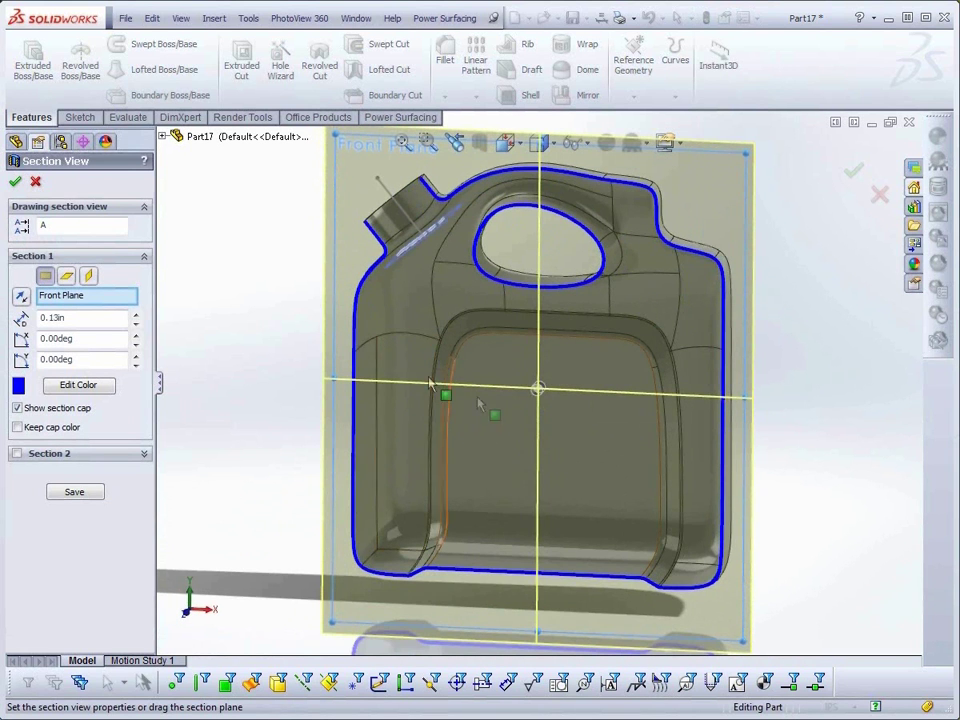
left_click(35, 185)
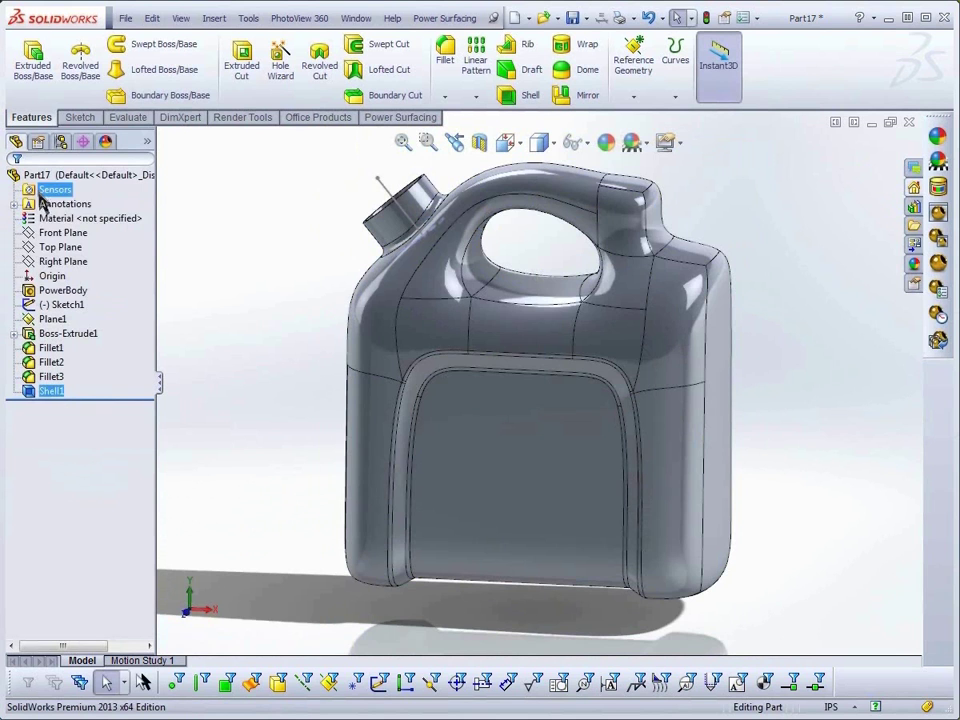
Reopen the PowerBody for editing with Soft selection enabled under Advanced
left_click(60, 293)
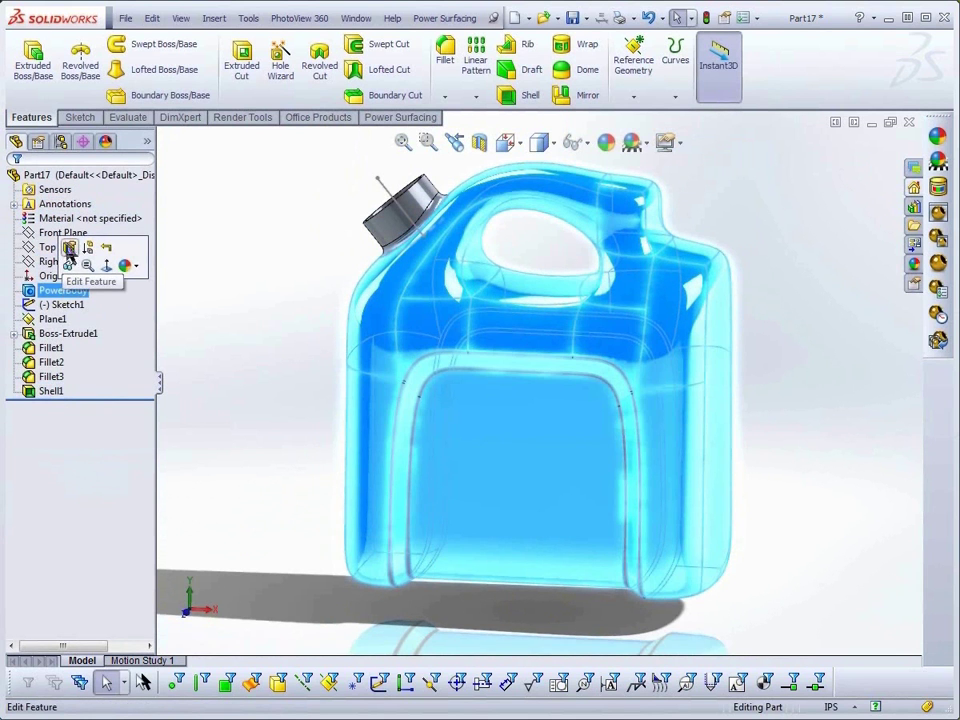
left_click(70, 250)
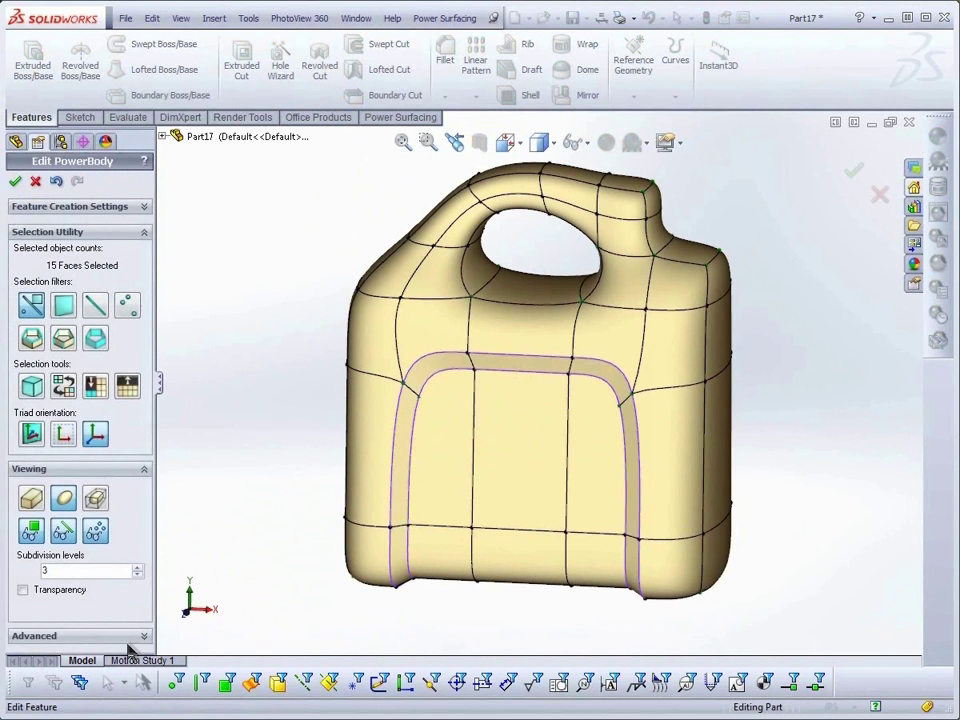
left_click(112, 640)
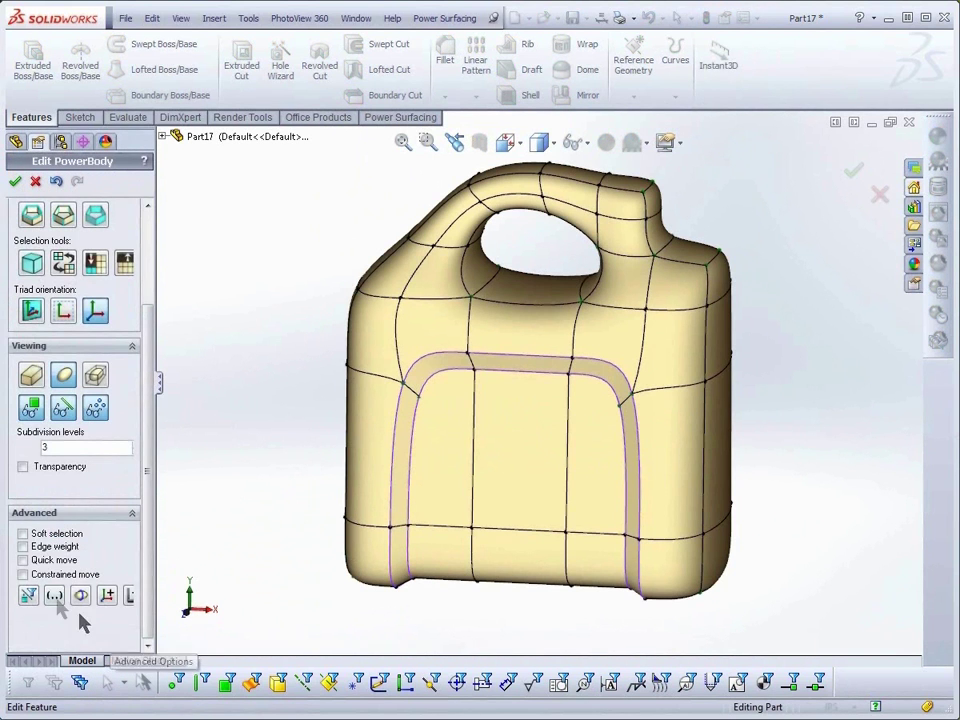
left_click(25, 535)
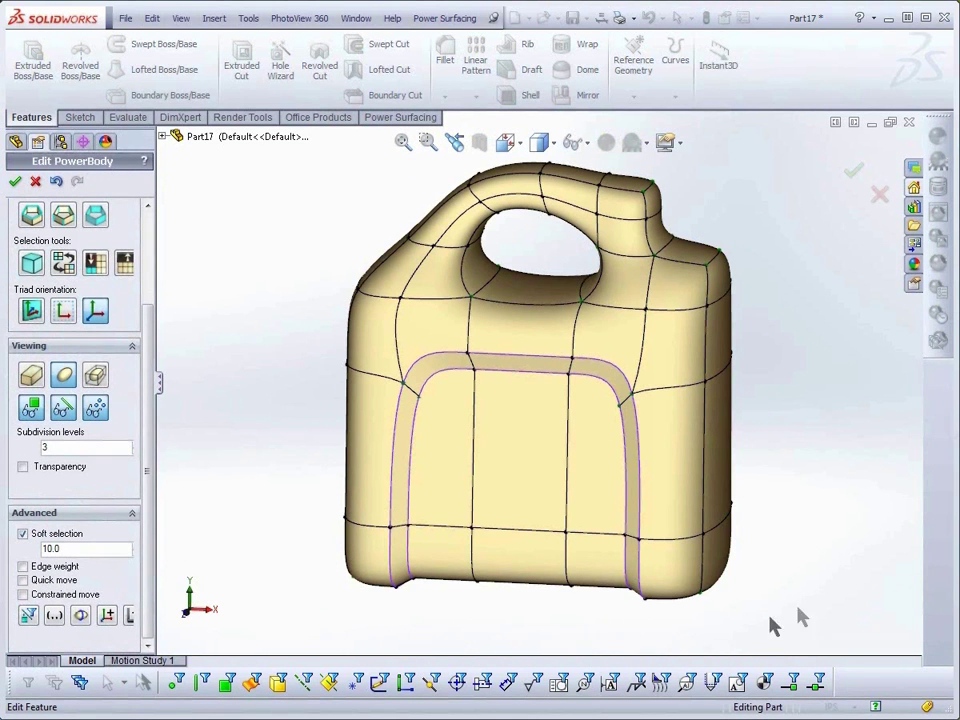
Scale the bottom row of control points out about 1.07 with falloff 44
key("s")
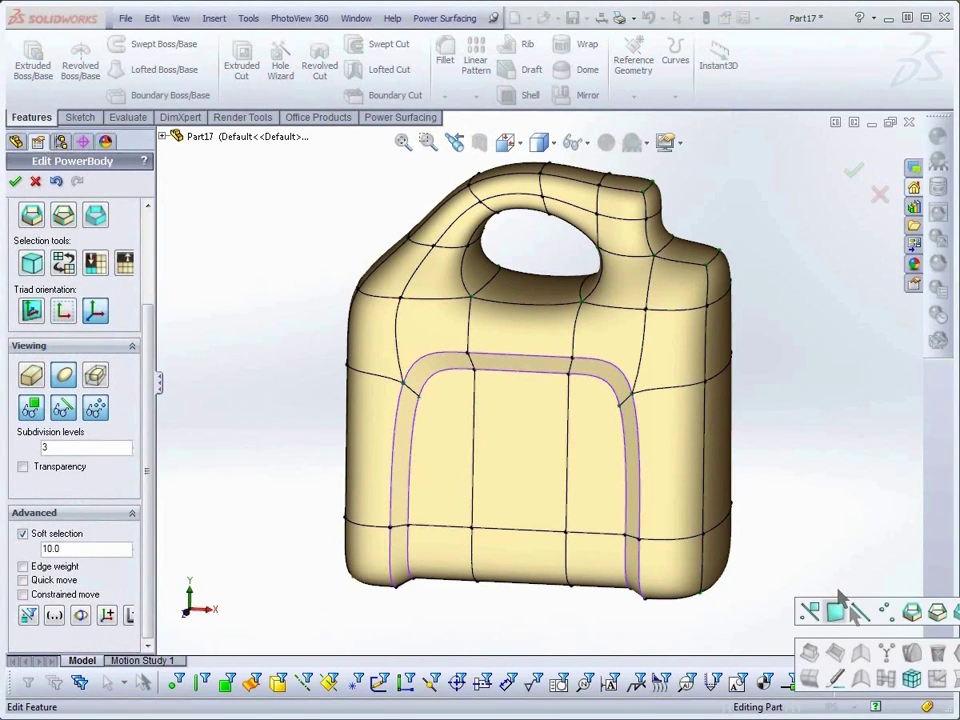
left_click_drag(802, 458, 284, 650)
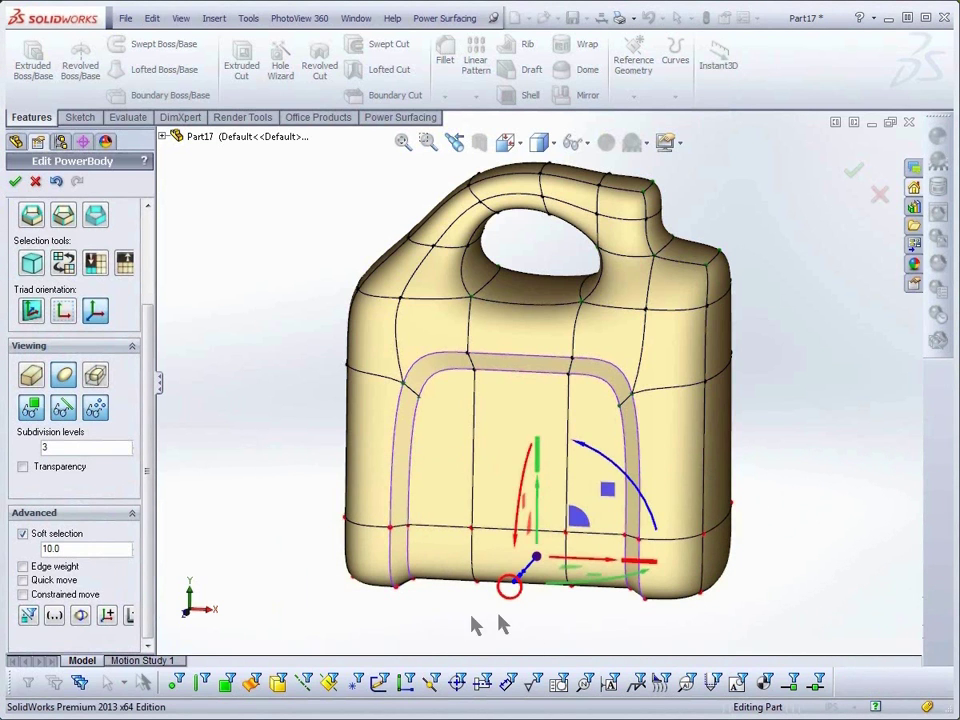
left_click_drag(509, 590, 509, 592)
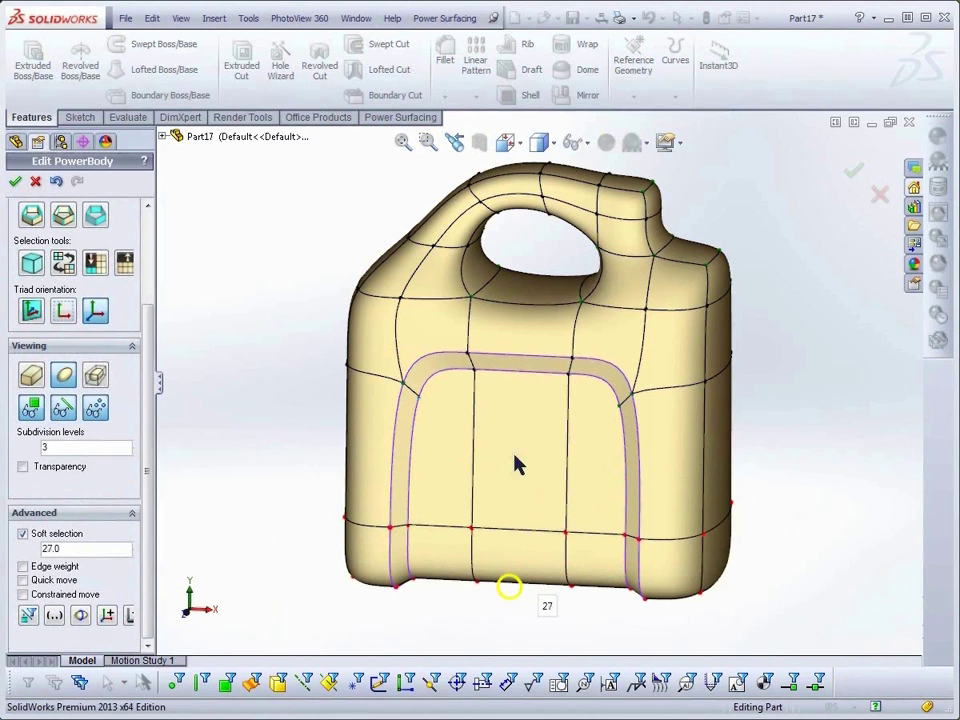
left_click_drag(512, 330, 513, 334)
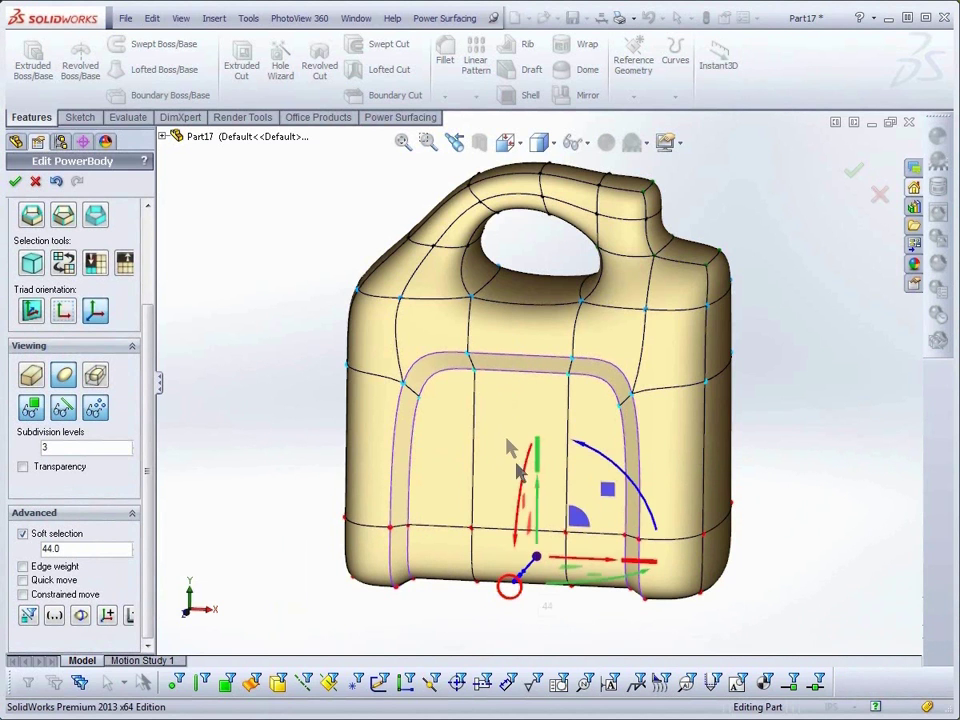
left_click_drag(648, 570, 654, 568)
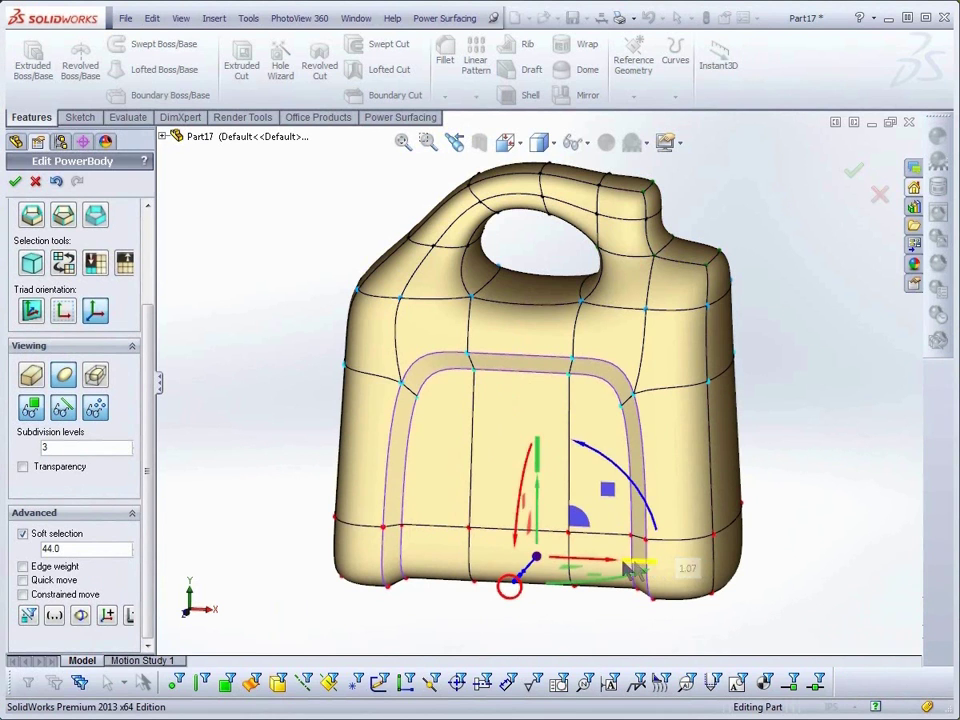
Accept the PowerBody edit and orbit the rebuilt, flared-base gas can
left_click(16, 182)
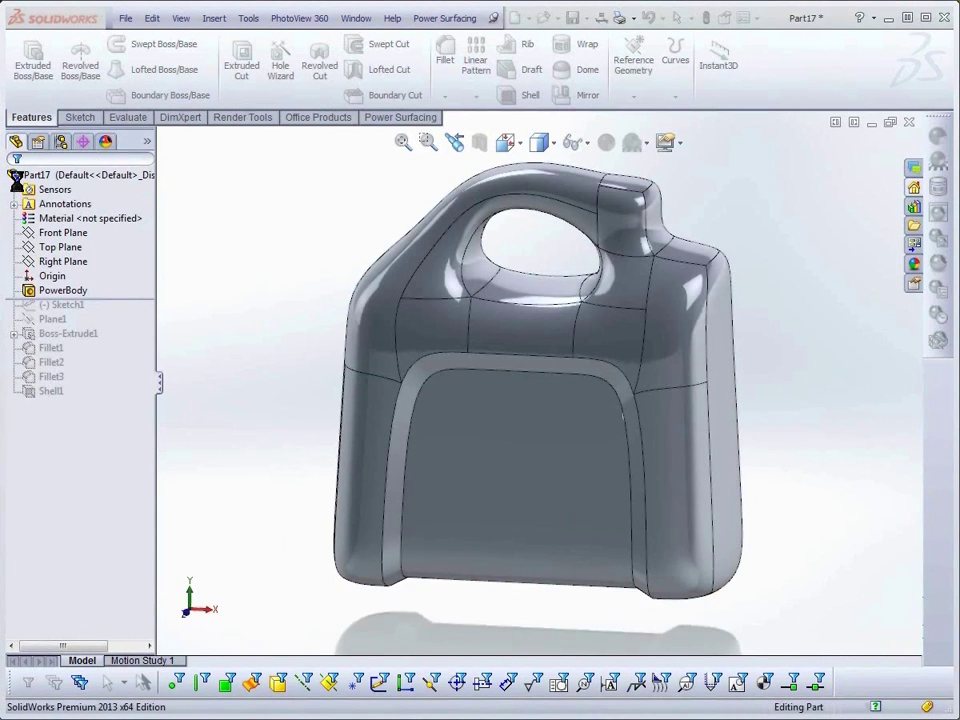
middle_click_drag(129, 317, 285, 467)
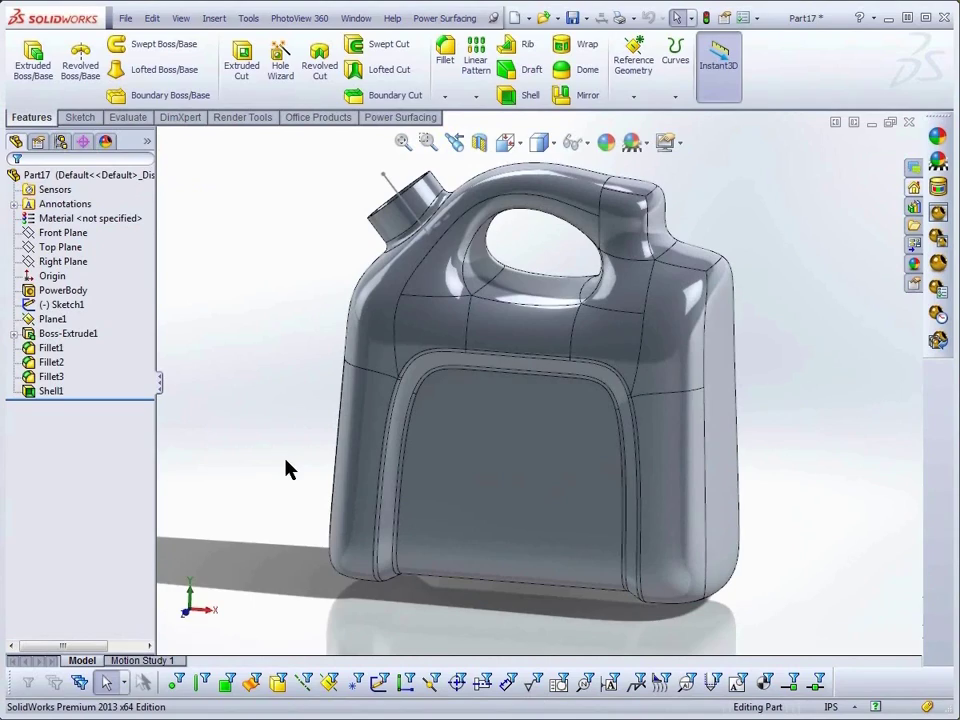